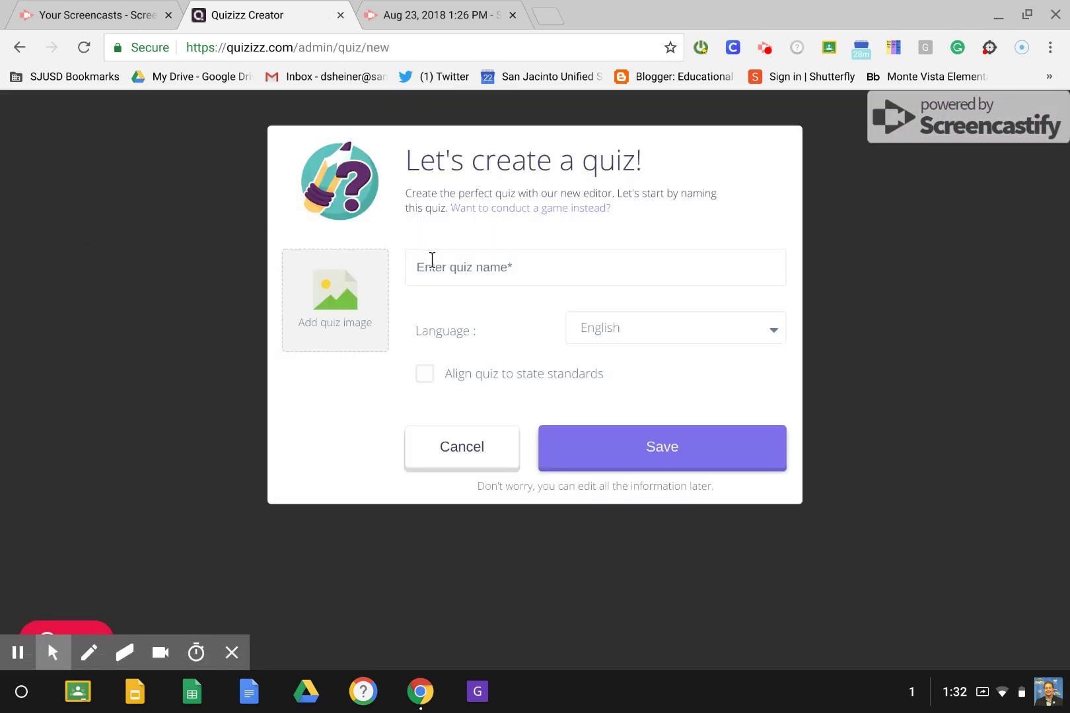
- Name the new quiz "SJUSD PEAK" and keep English as its language
left_click(432, 260)
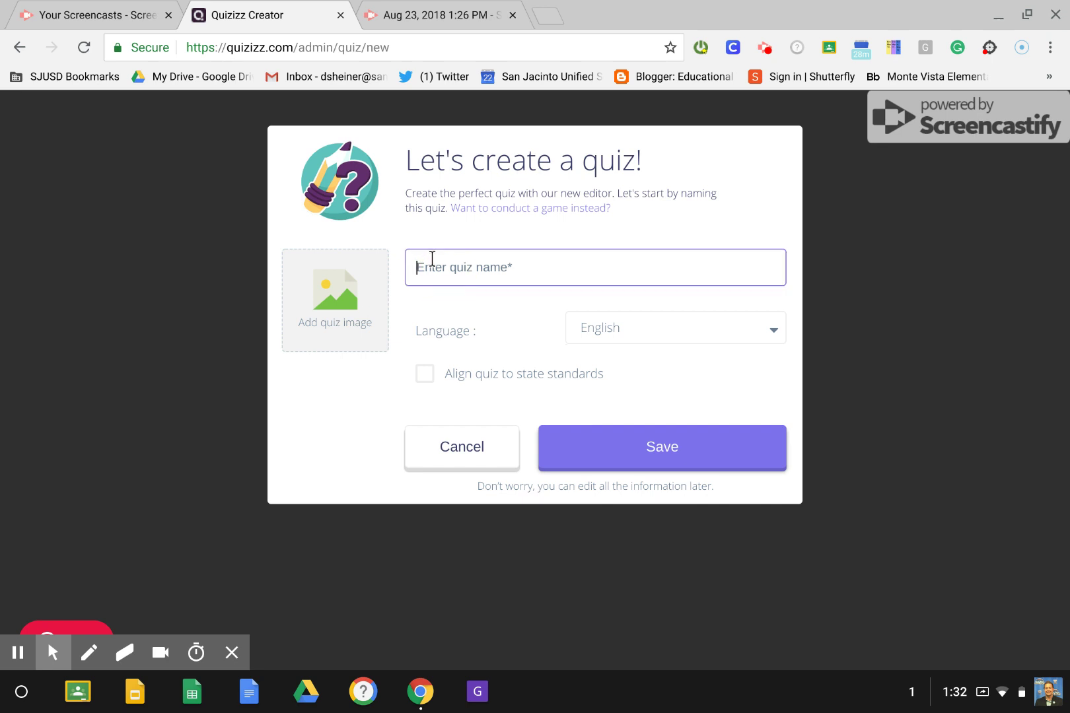
type("SJUSD P")
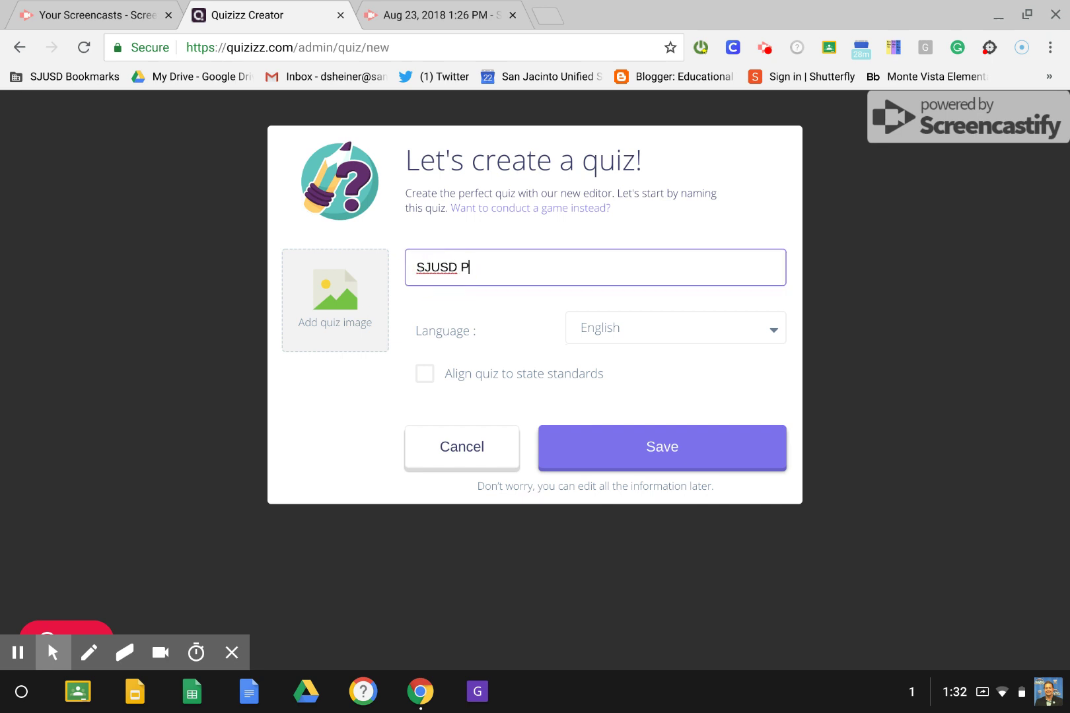
type("EAK")
left_click(769, 331)
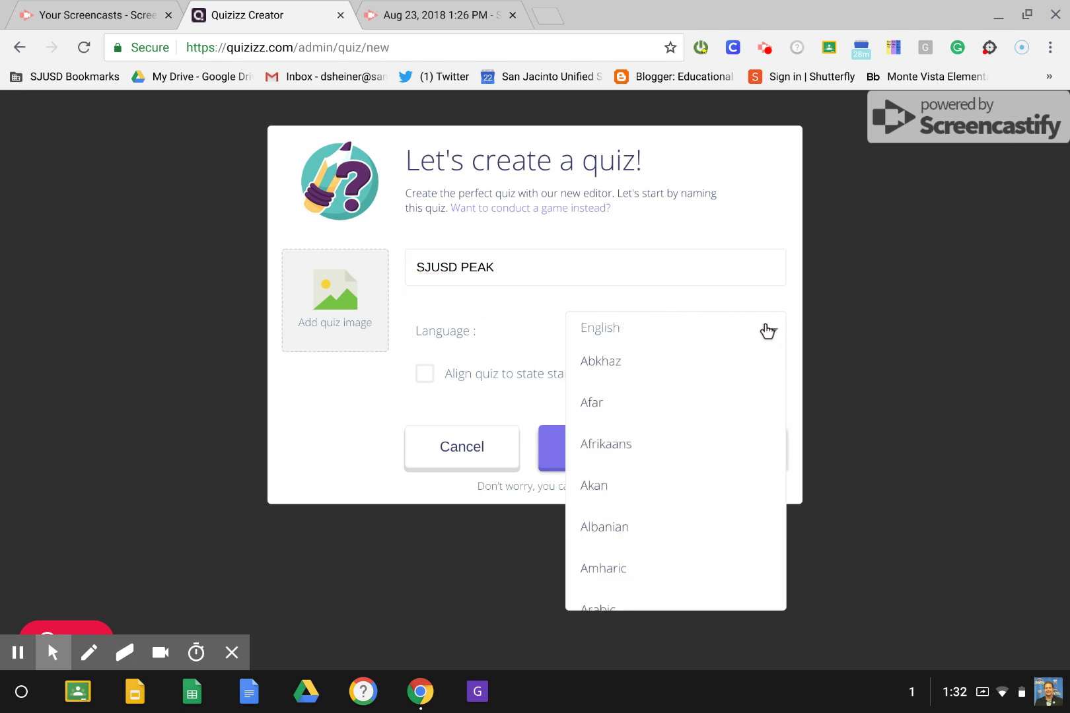
left_click(520, 313)
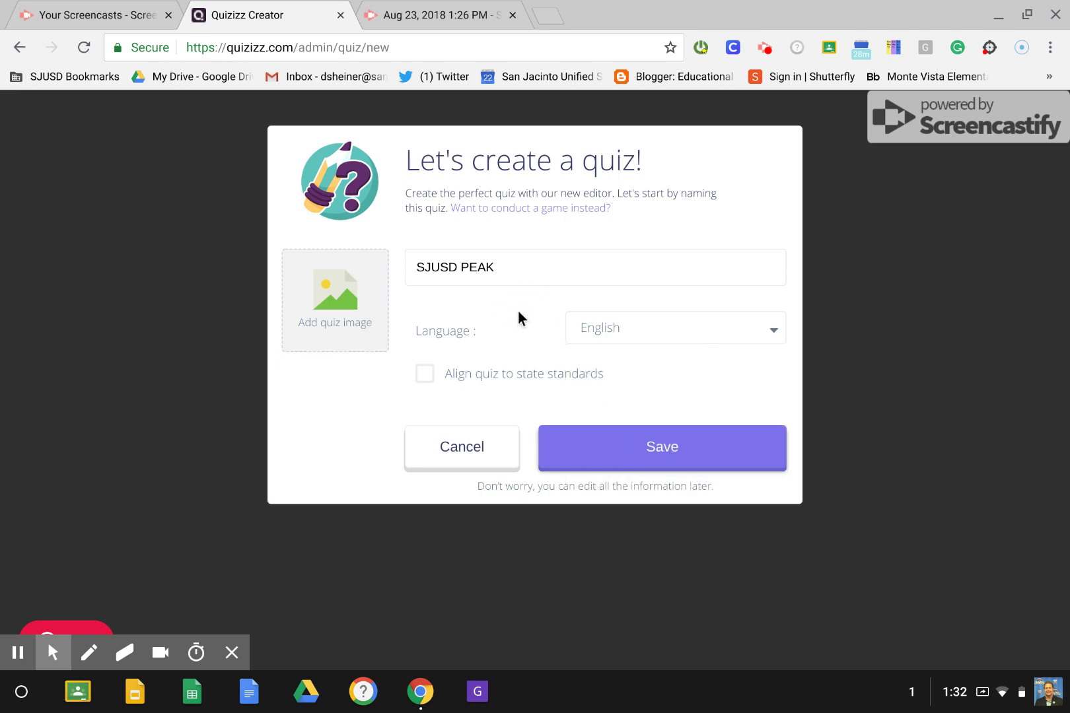
- Add sunset-ocean-header.jpg from the Downloads folder as the quiz image
left_click(350, 312)
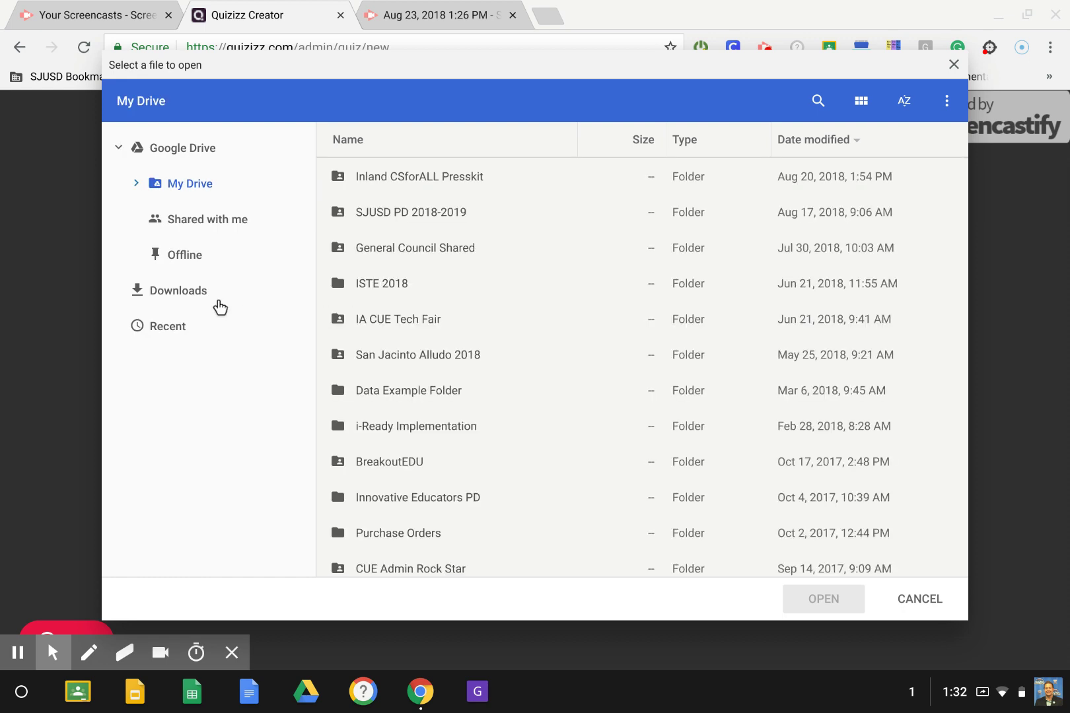
left_click(201, 292)
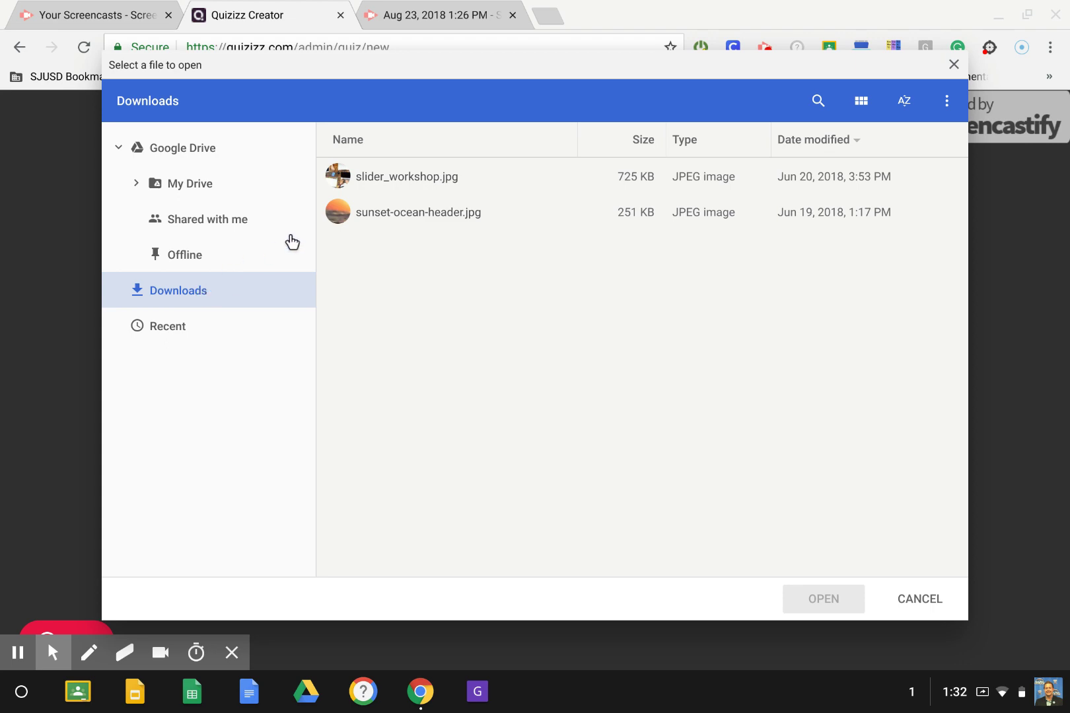
double_click(383, 212)
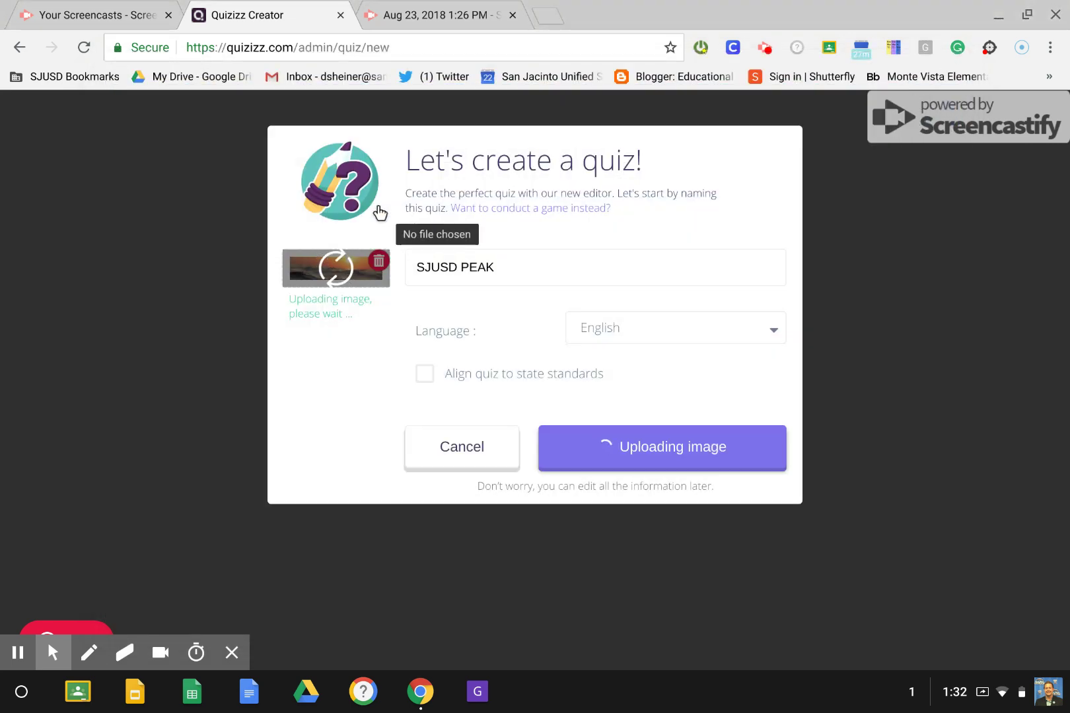
- Save the quiz details, leaving the quiz unaligned to state standards
left_click(631, 455)
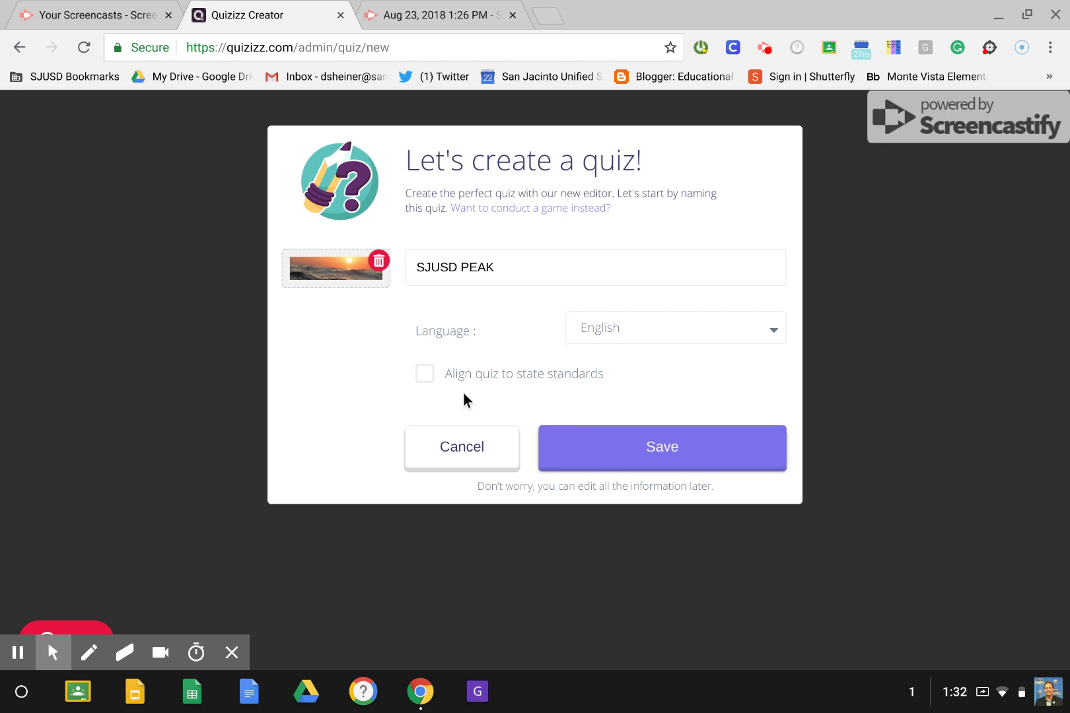
left_click(423, 375)
left_click(423, 375)
left_click(604, 440)
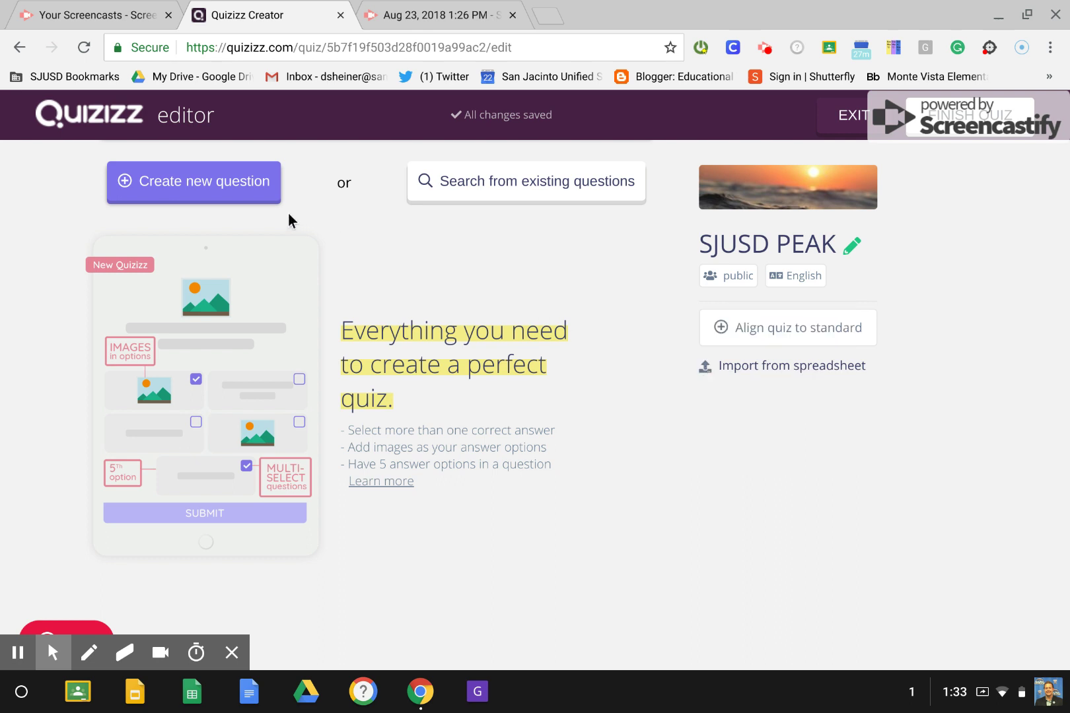
- Create a new question of the Single correct type with the text "Question 1"
left_click(223, 181)
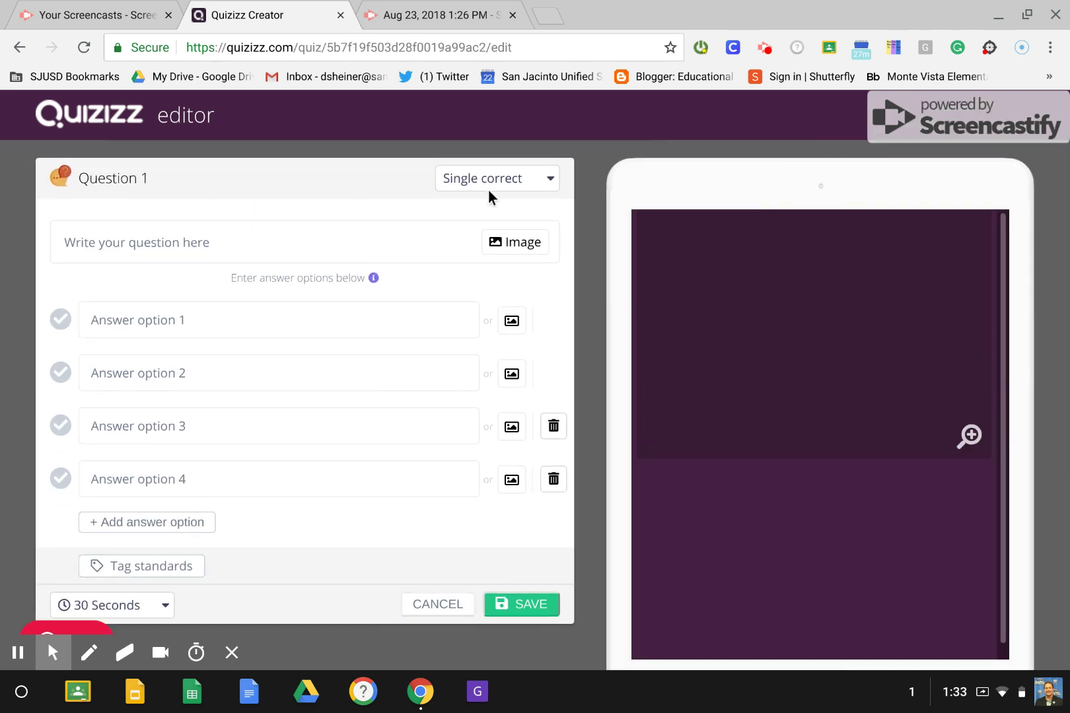
mouse_move(513, 186)
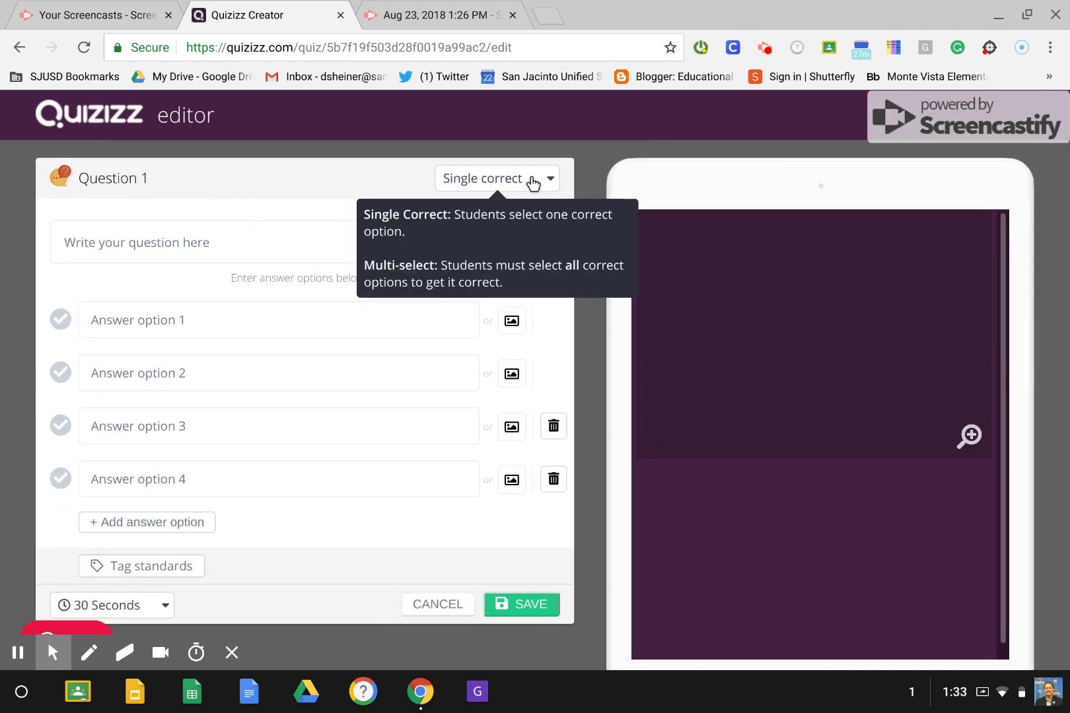
left_click(538, 183)
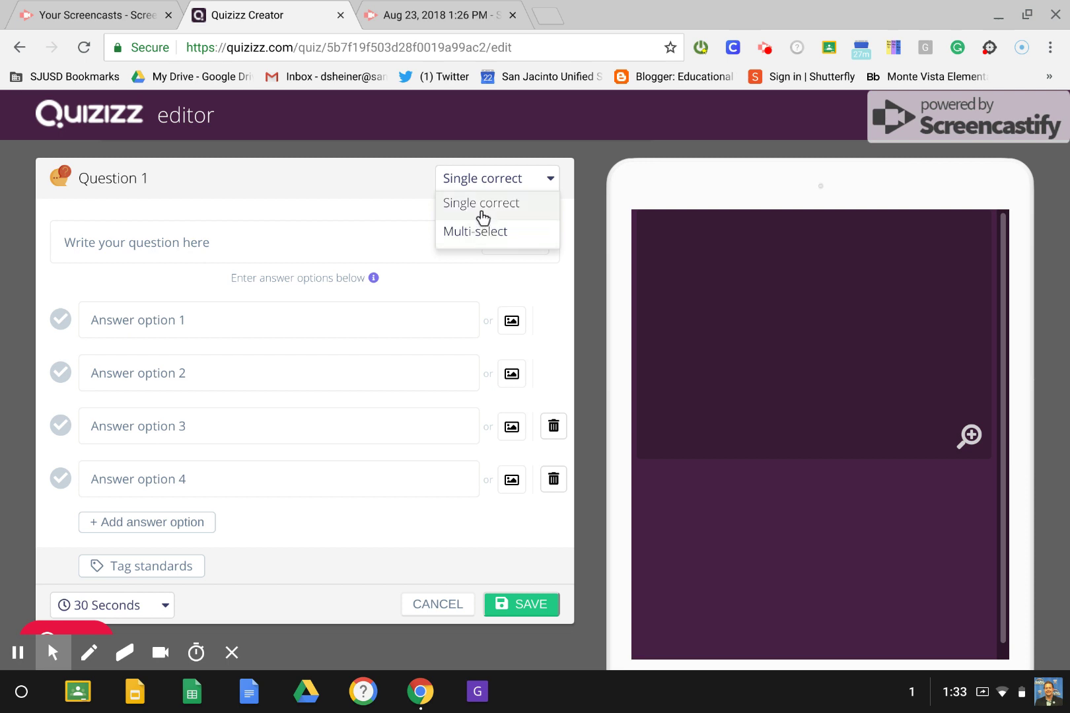
left_click(479, 208)
left_click(156, 236)
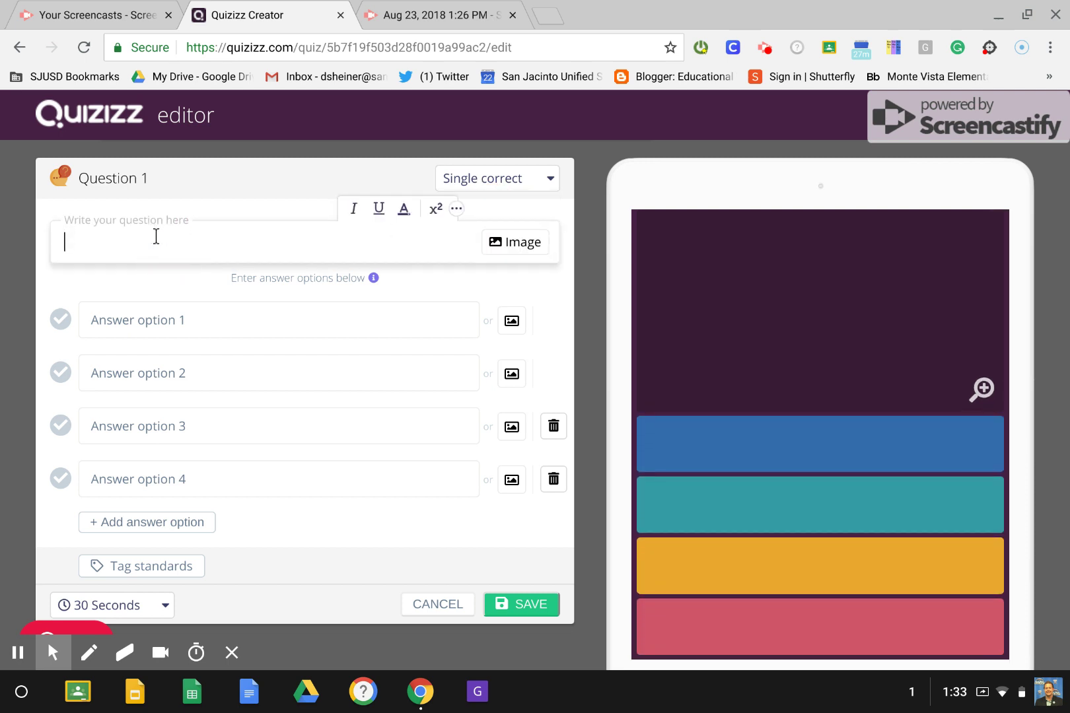
type("Question 1")
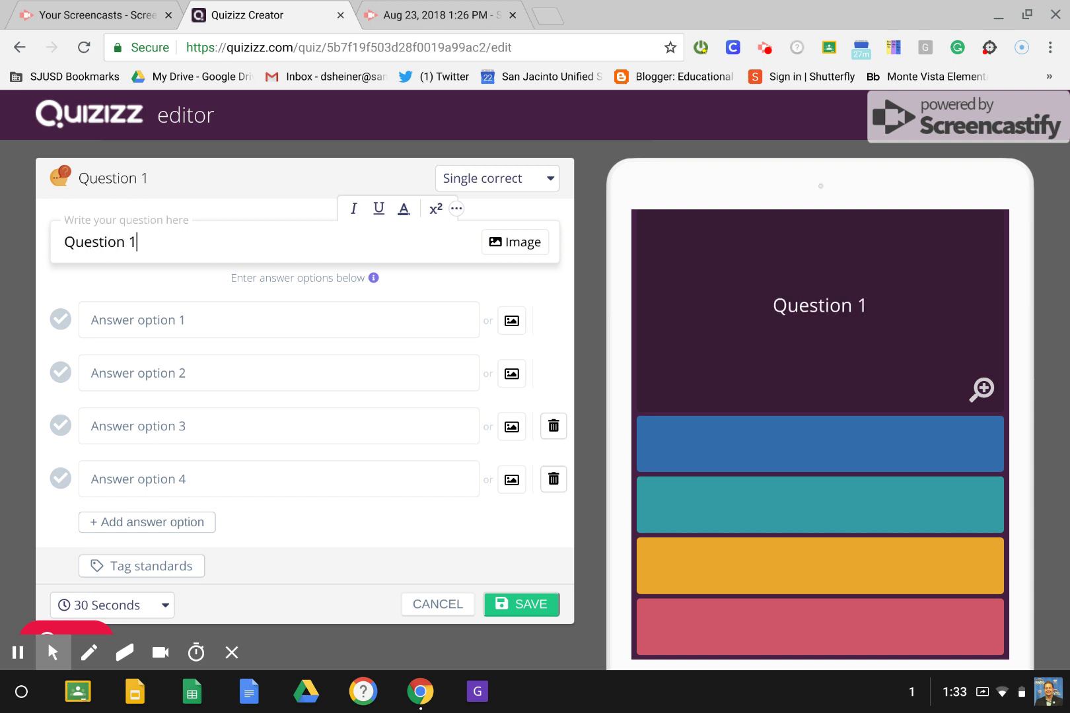
- Fill the first question's four answer options with 1, 2, 3 and 4
left_click(105, 317)
type("1")
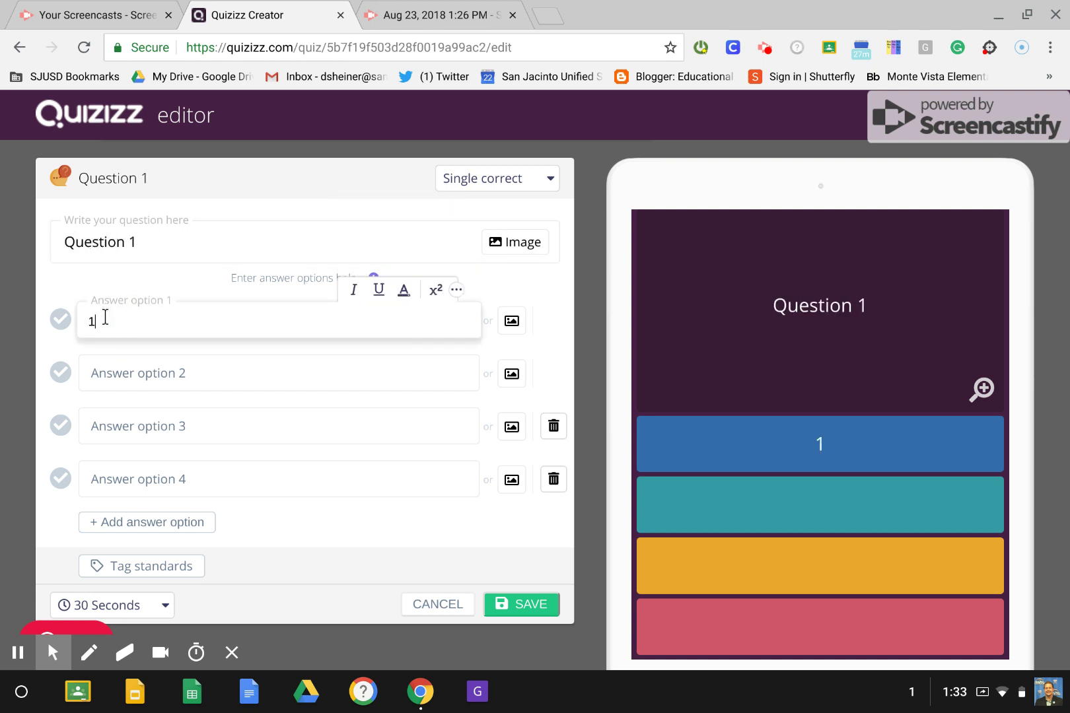
left_click(121, 371)
type("2")
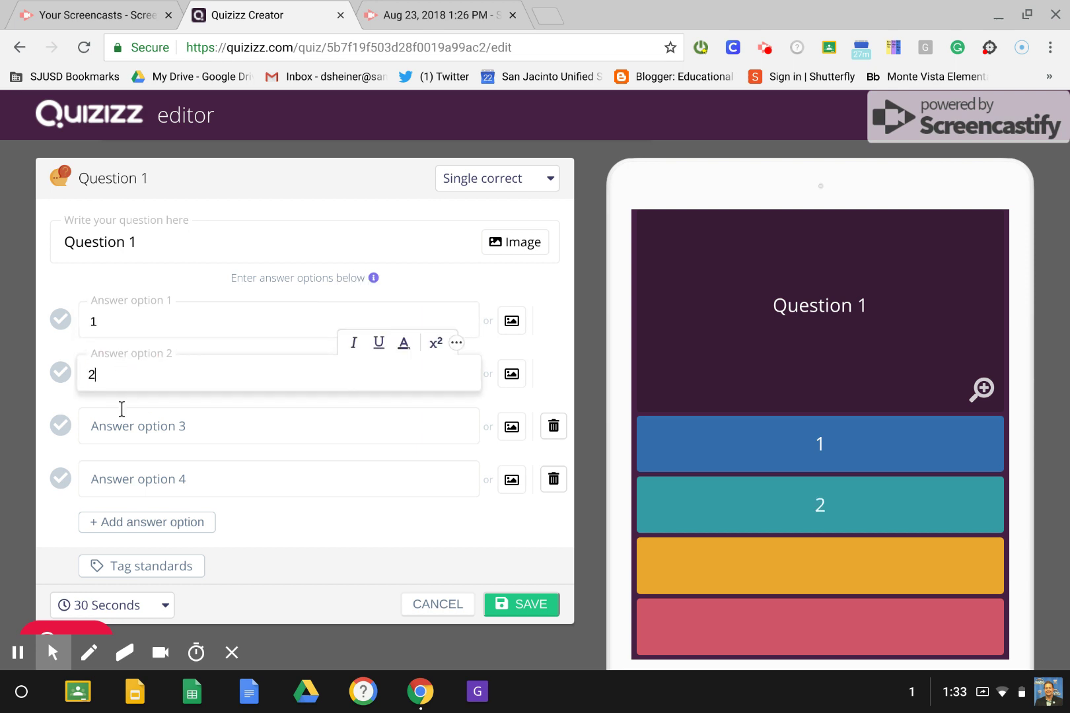
left_click(120, 414)
type("3")
left_click(121, 458)
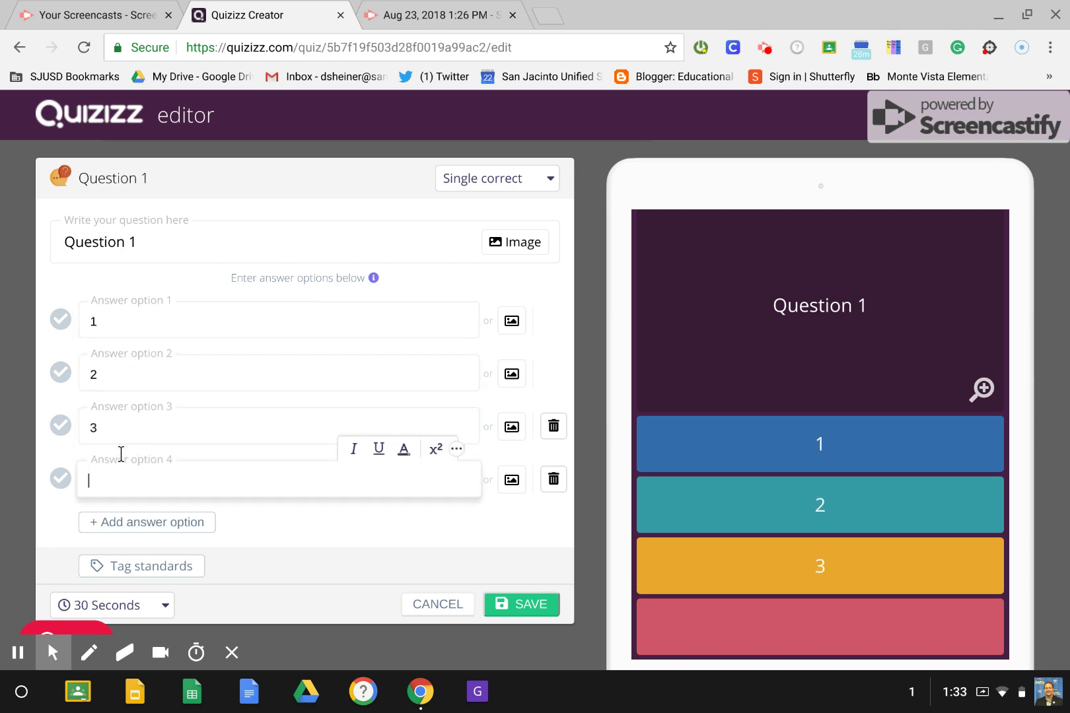
type("4")
left_click(247, 523)
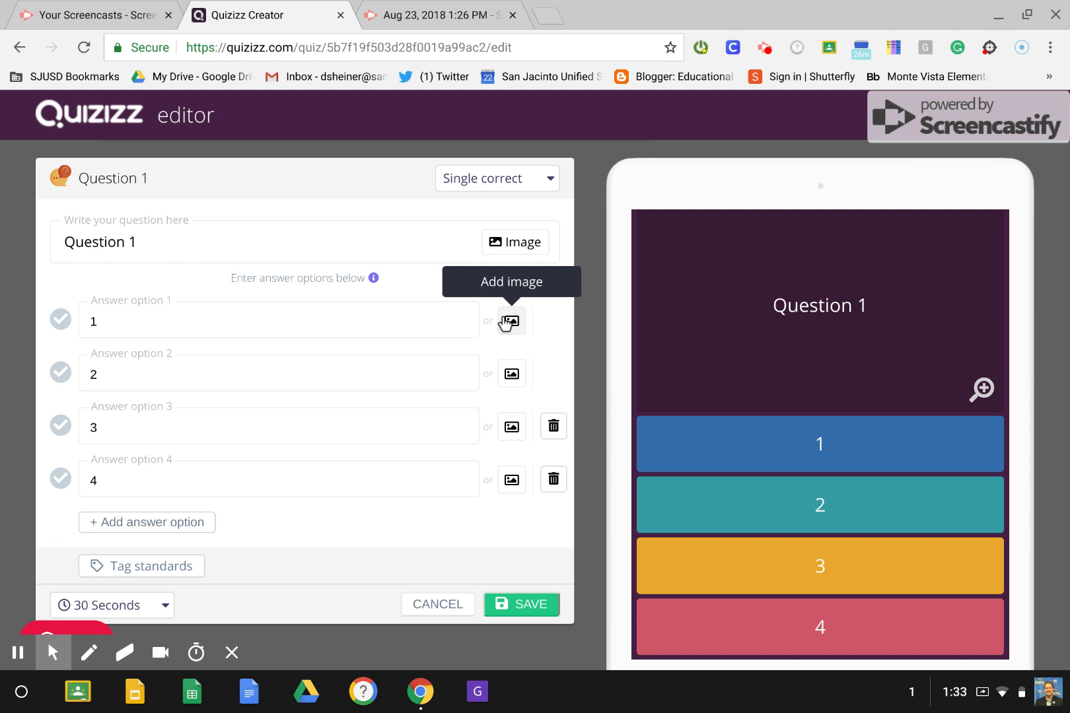
- Choose 30 seconds as the first question's time limit
left_click(157, 605)
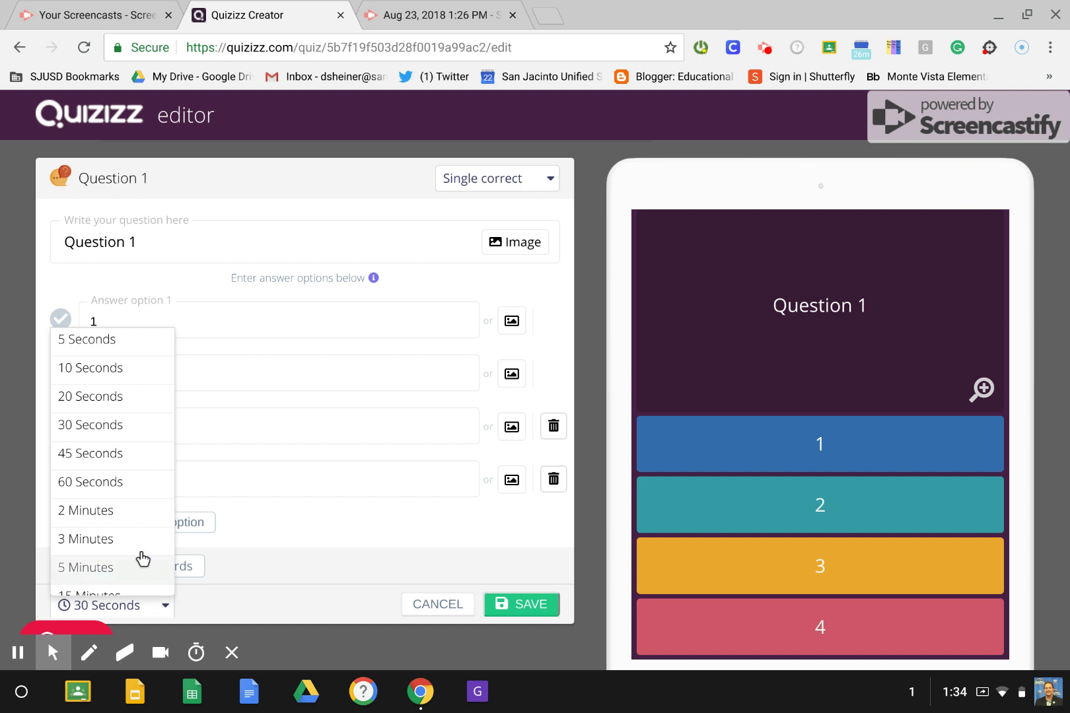
left_click(128, 430)
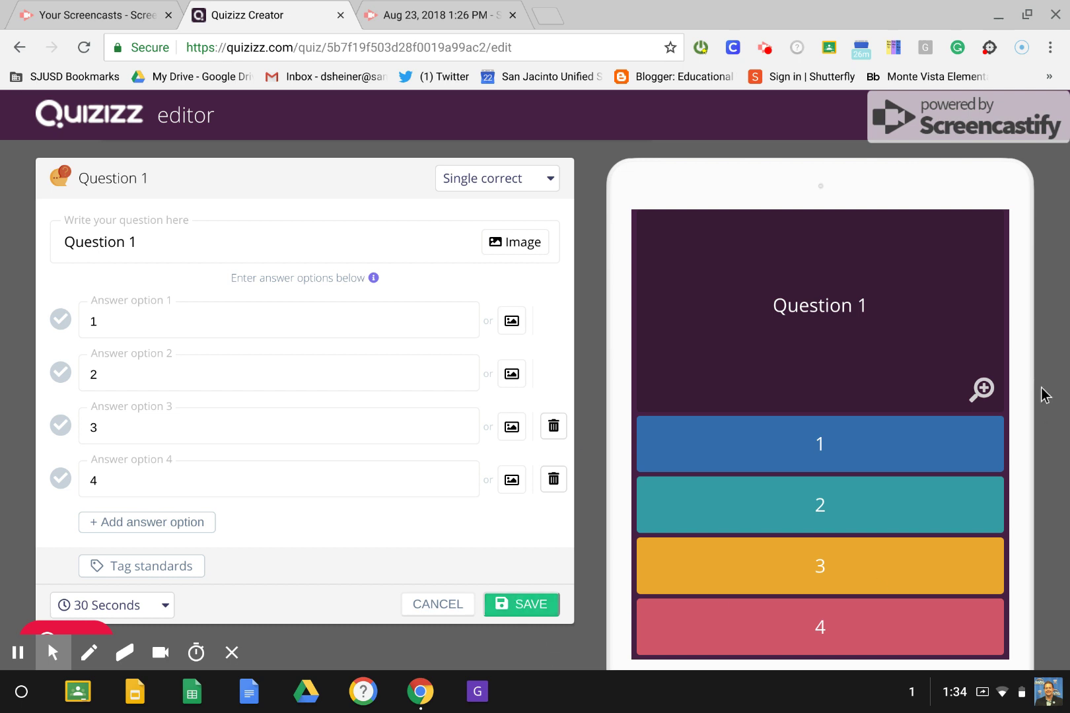
left_click(833, 409)
left_click_drag(833, 408, 860, 412)
- Mark answer option 2 as the correct answer and save the first question
left_click(521, 604)
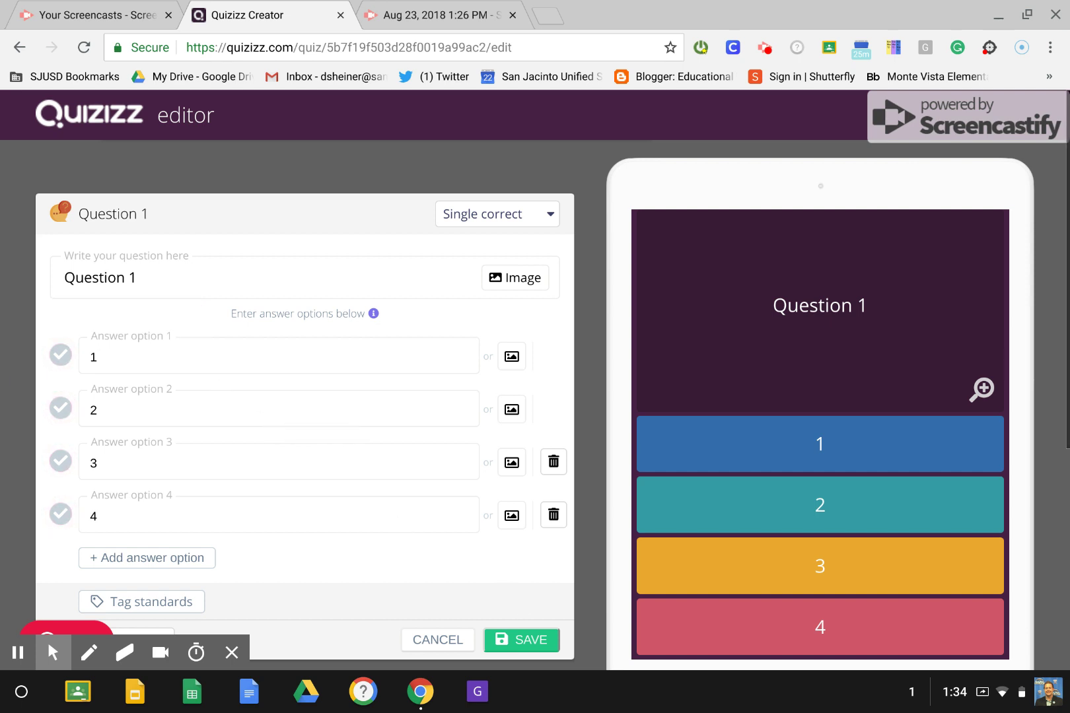
left_click(59, 408)
left_click(526, 637)
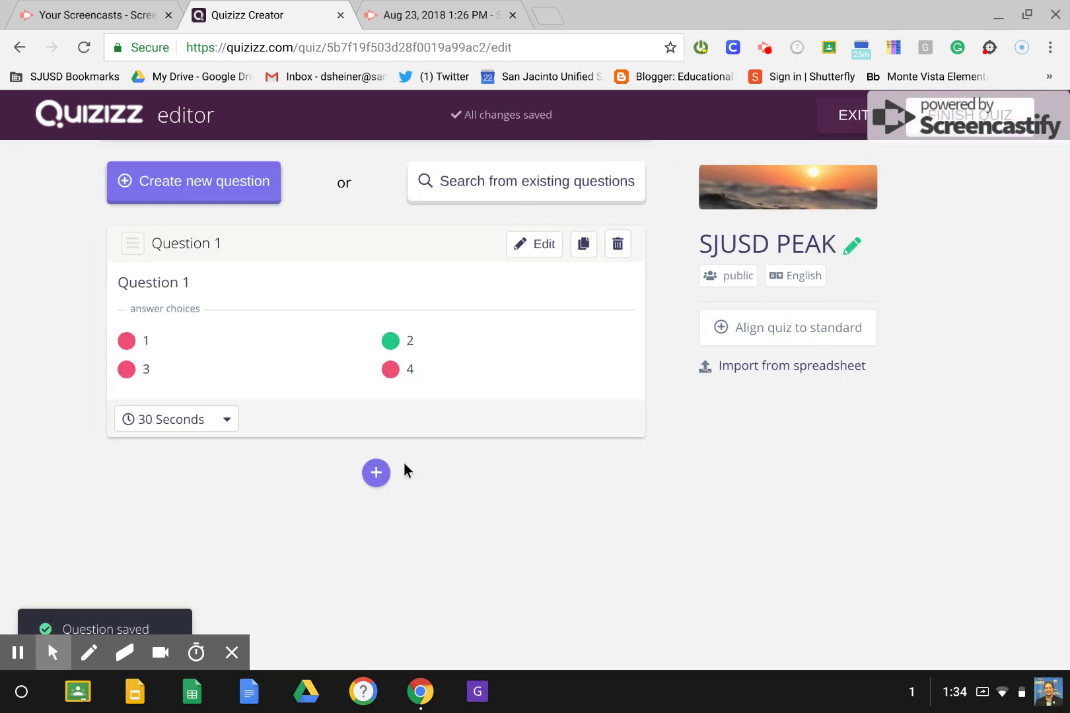
- Add a second question below the first with the text "Practice 2"
left_click(374, 472)
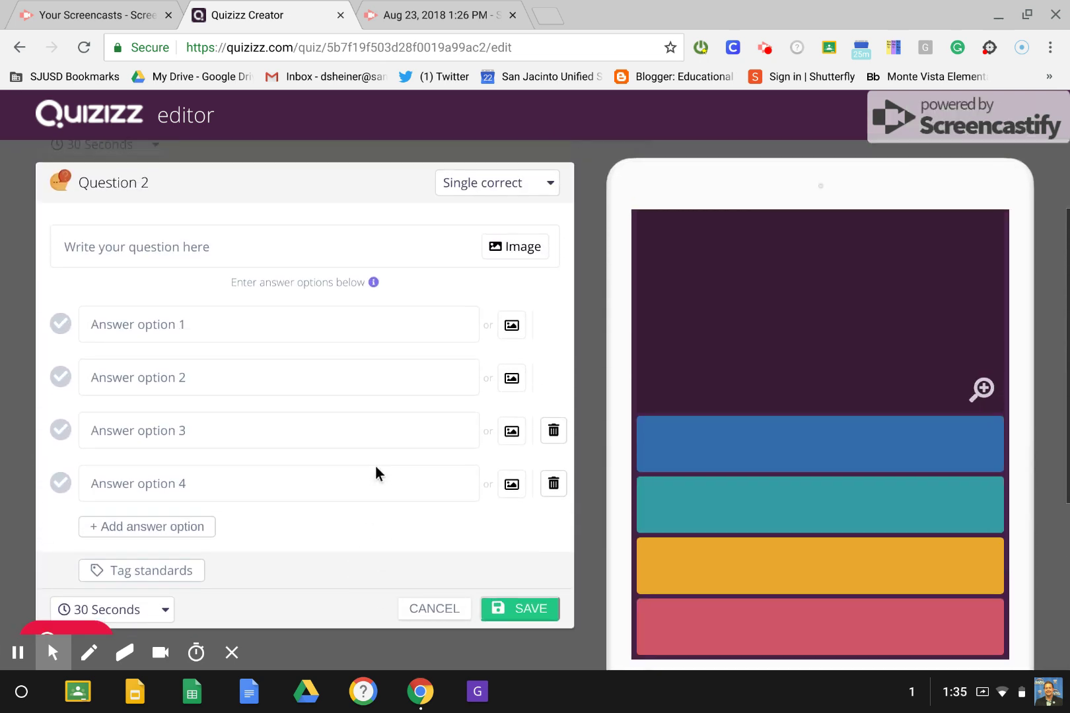
left_click(233, 237)
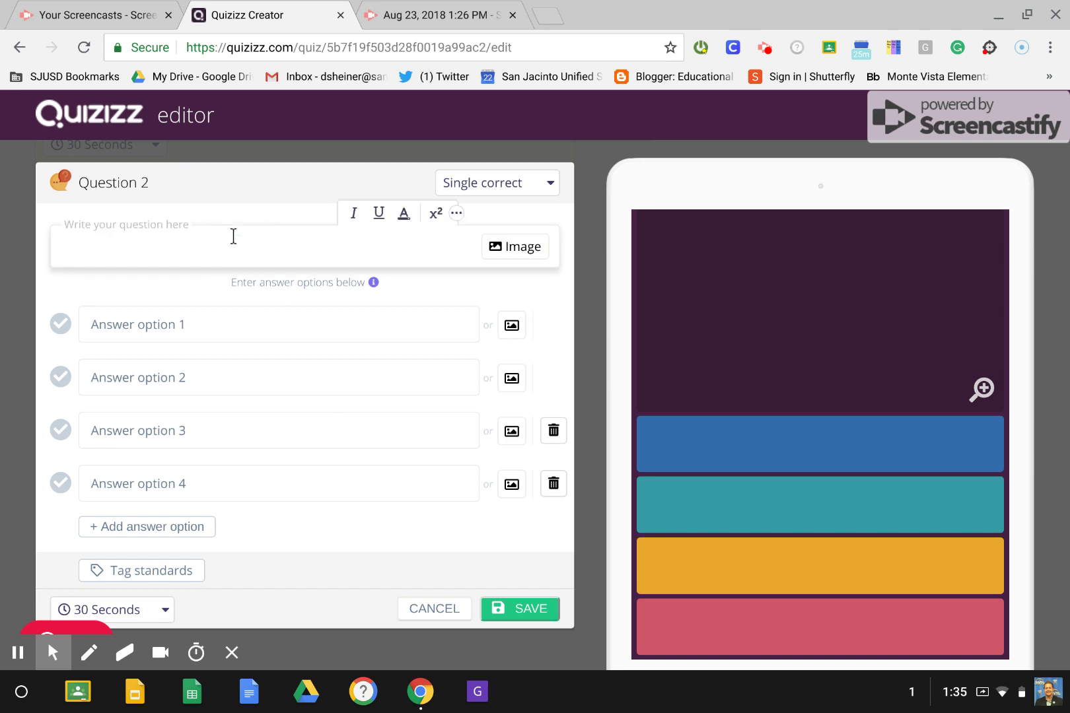
type("Practice 2")
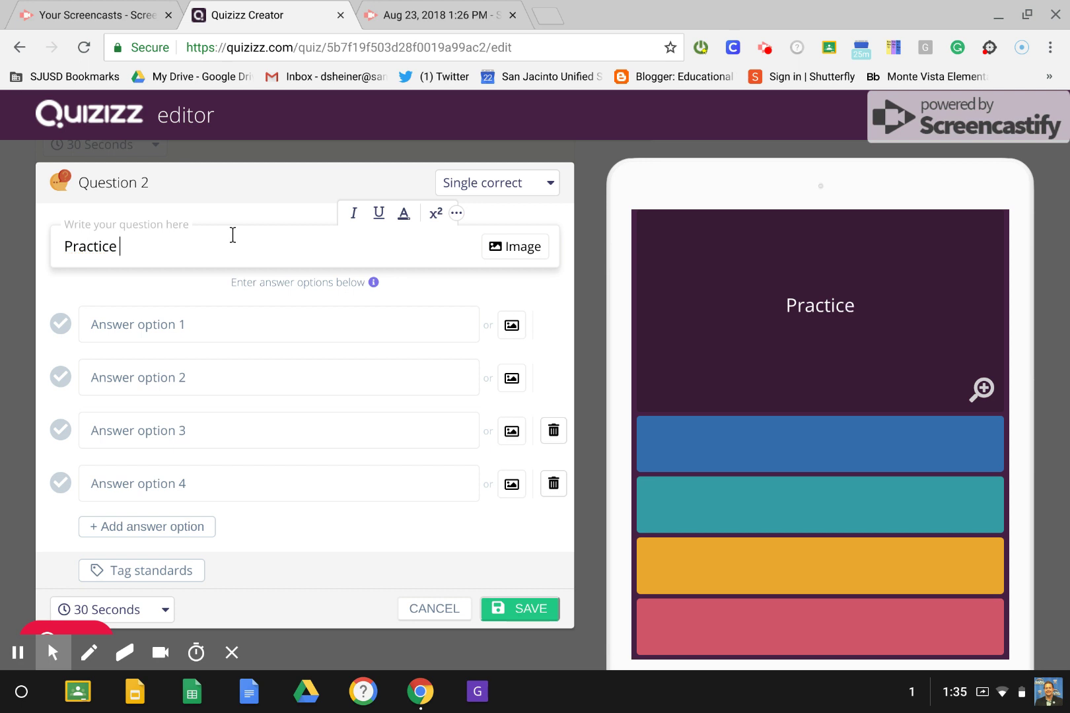
- Fill the second question's answer options with 1, 2, 3 and 4, and save it with option 4 marked correct
left_click(173, 311)
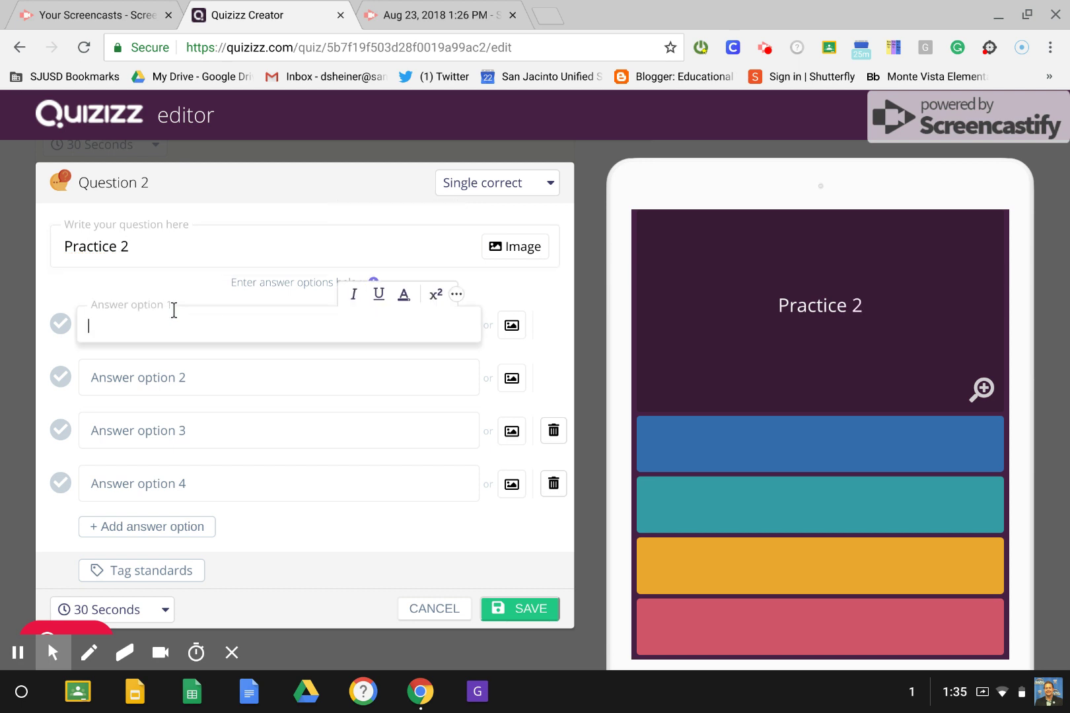
type("1")
left_click(158, 377)
type("2")
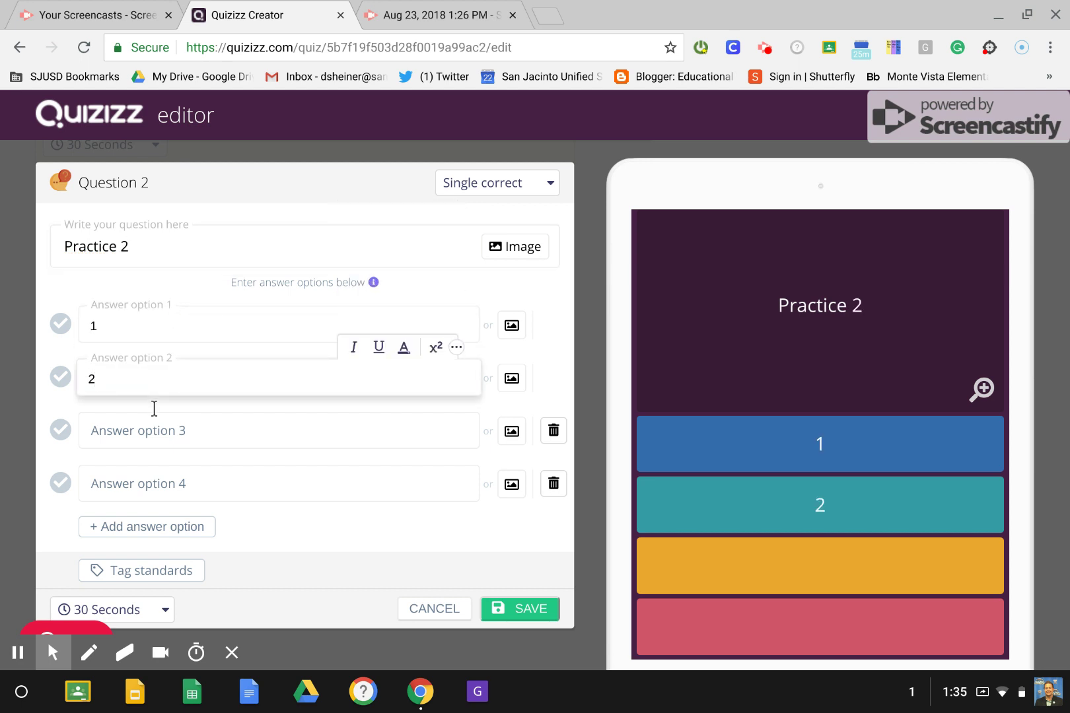
left_click(154, 409)
type("3")
left_click(141, 470)
type("4")
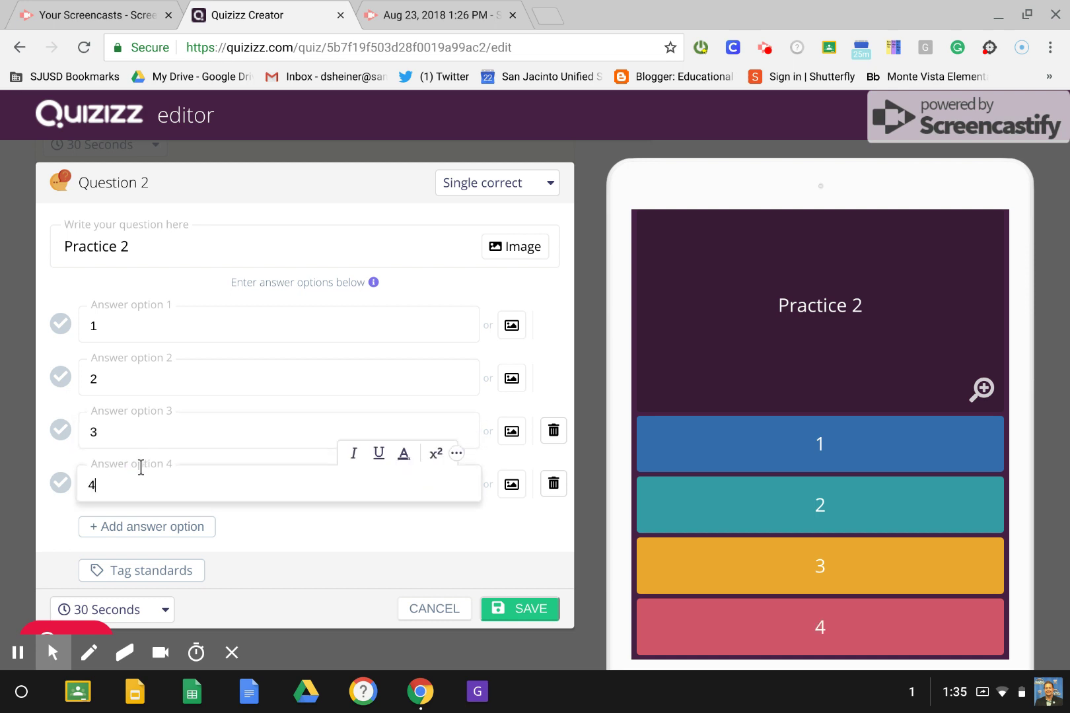
left_click(59, 484)
left_click(515, 607)
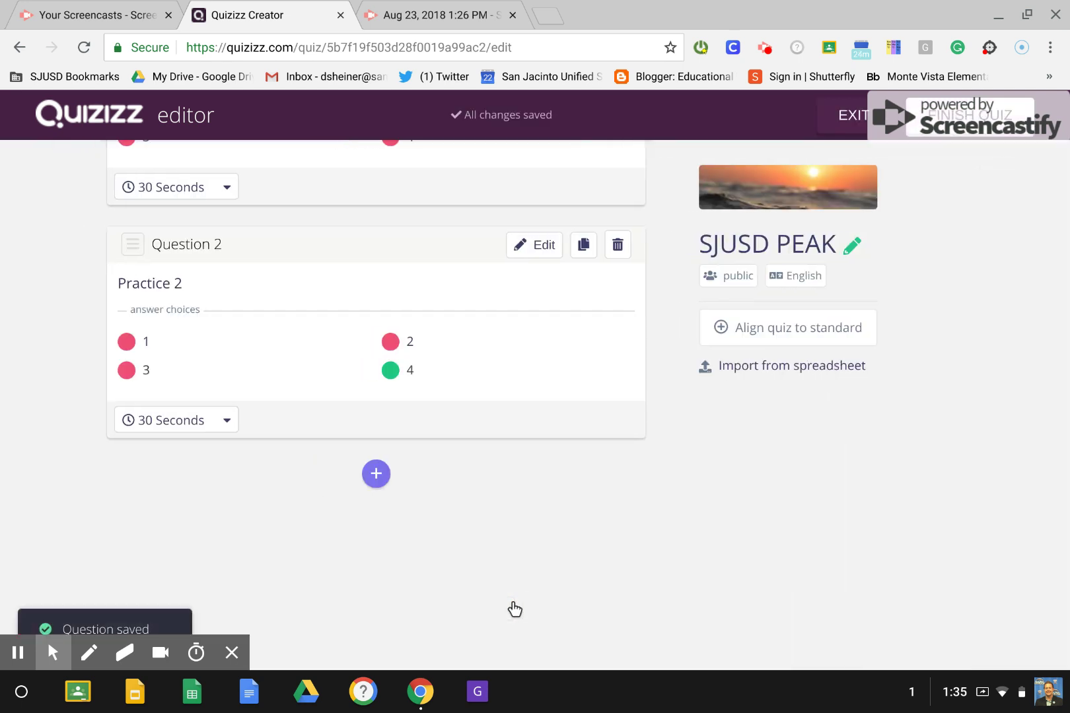
- Add a third question below the second with the text "Practice 3"
left_click(375, 473)
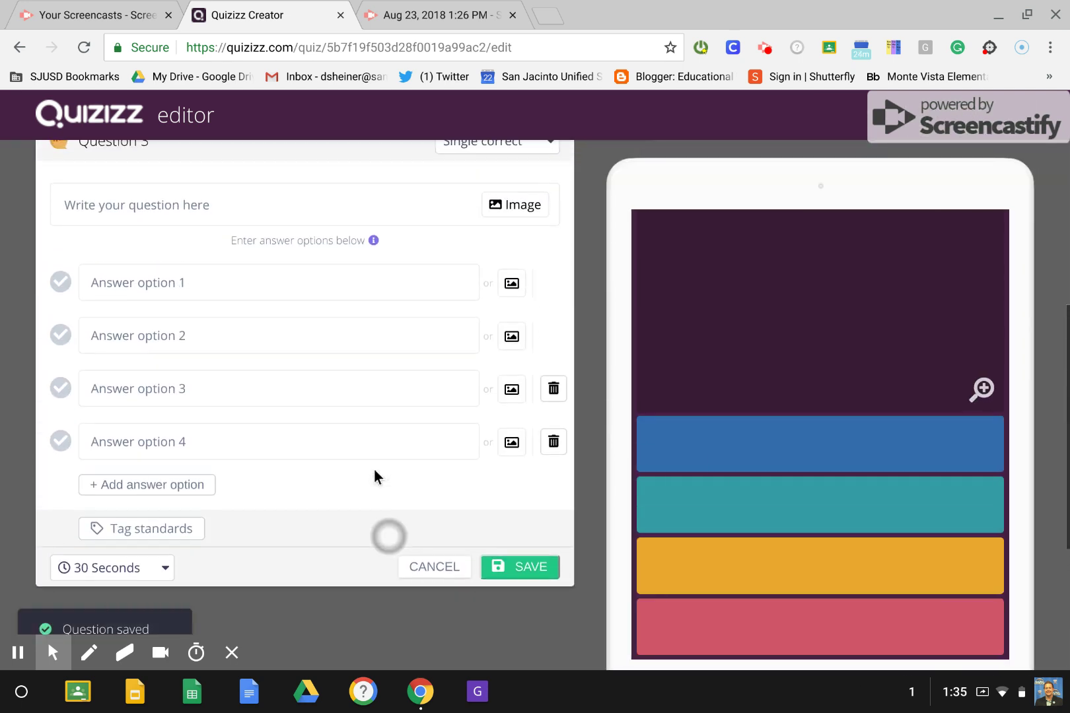
left_click(237, 223)
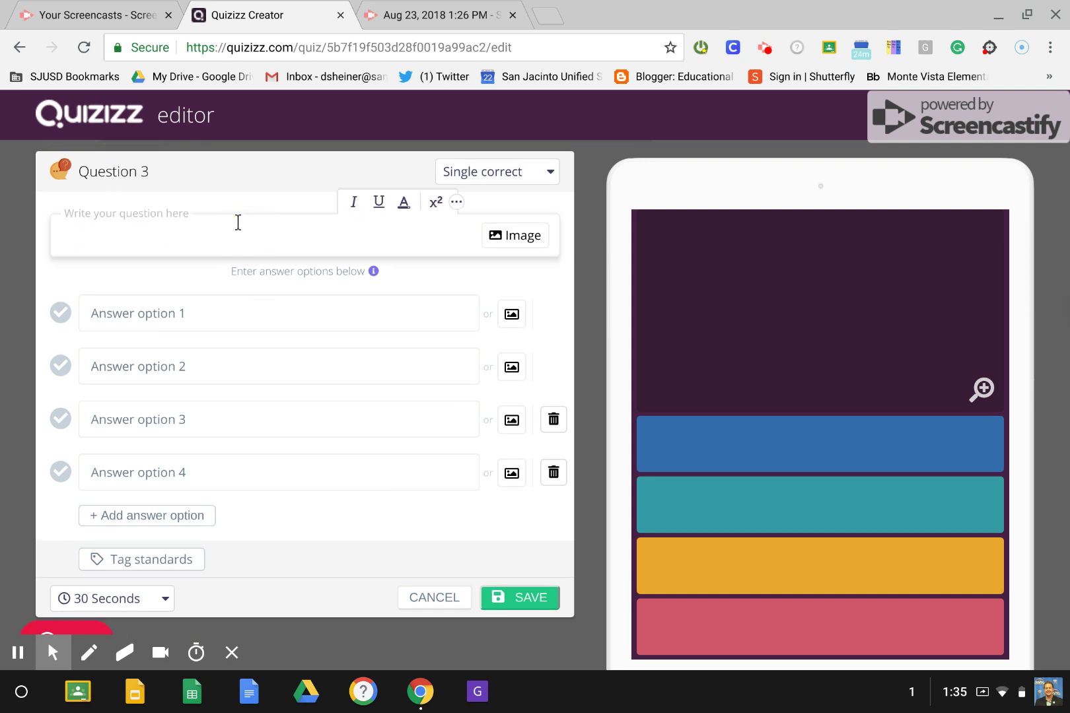
type("Prac tic")
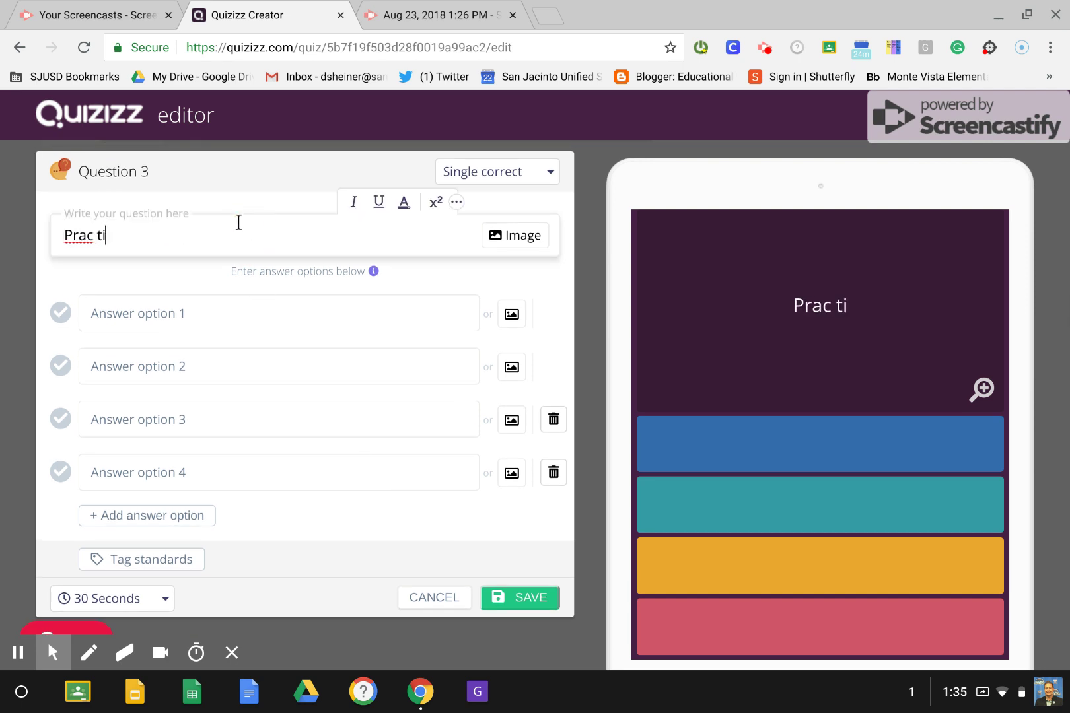
key("BackSpace")
key("BackSpace")
key("BackSpace")
key("BackSpace")
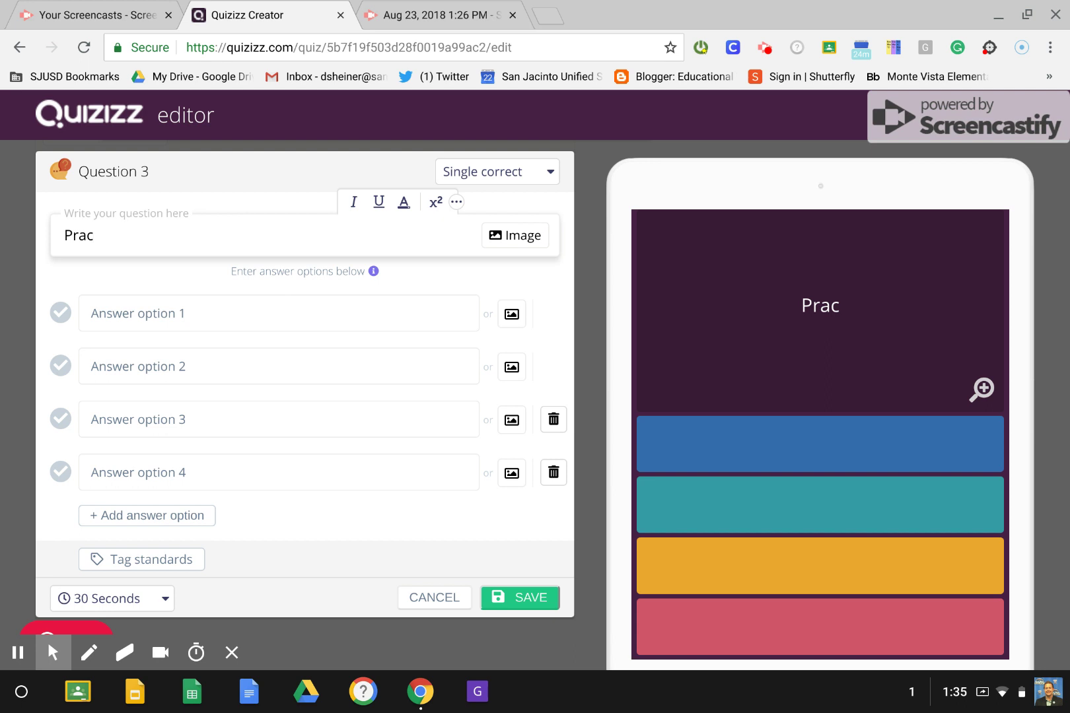
type("tice")
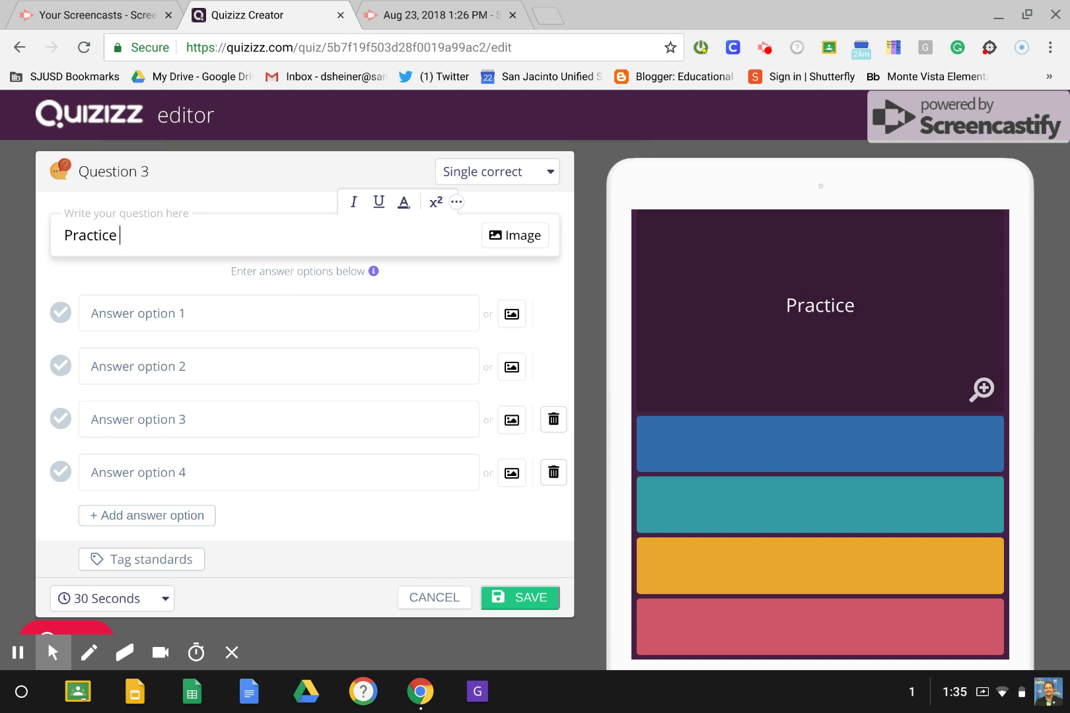
type(" 3")
- Fill the third question's answer options with 1, 2, 3 and 4, and save it with option 1 marked correct
left_click(187, 296)
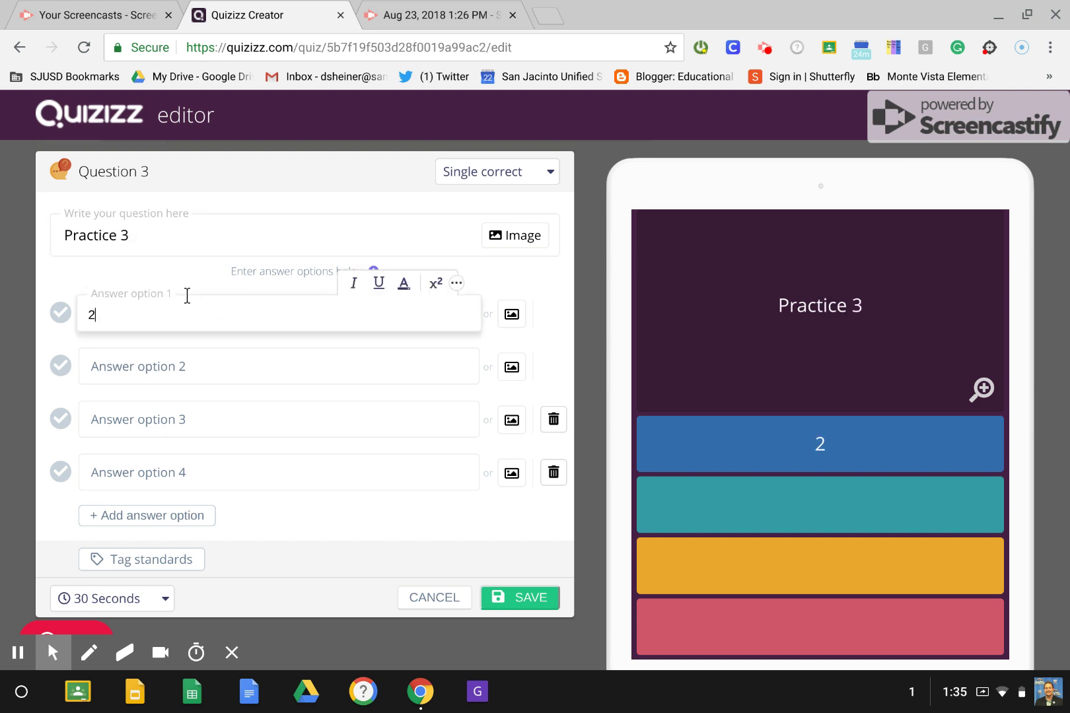
type("2")
key("BackSpace")
type("1")
left_click(162, 354)
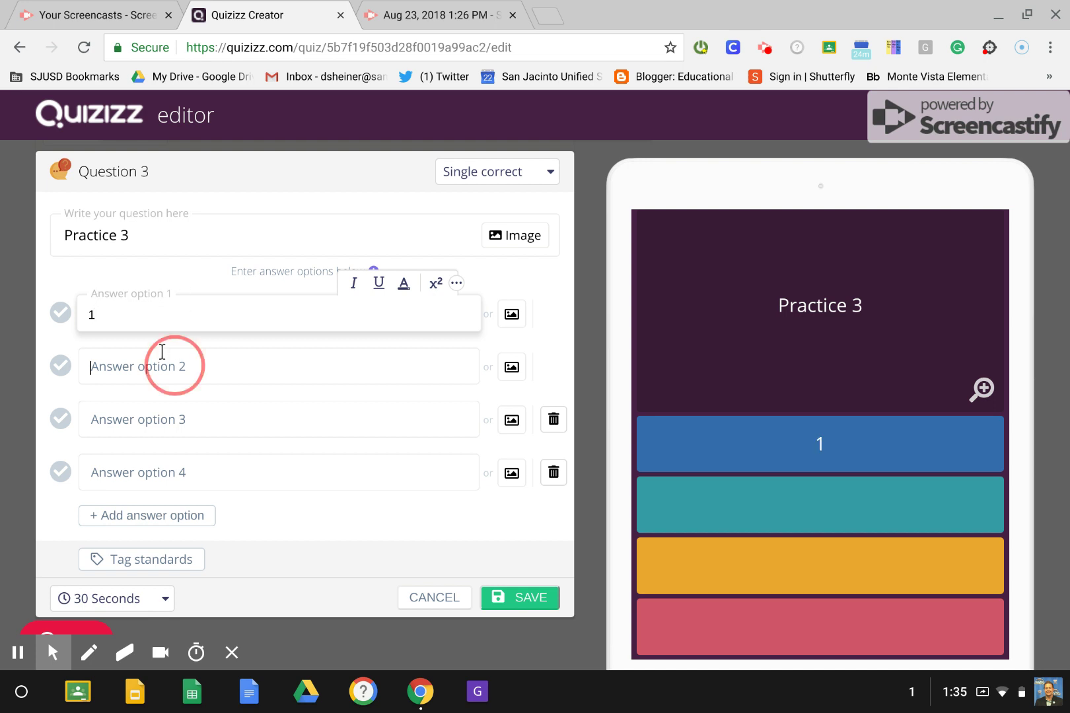
type("2")
left_click(150, 414)
type("3")
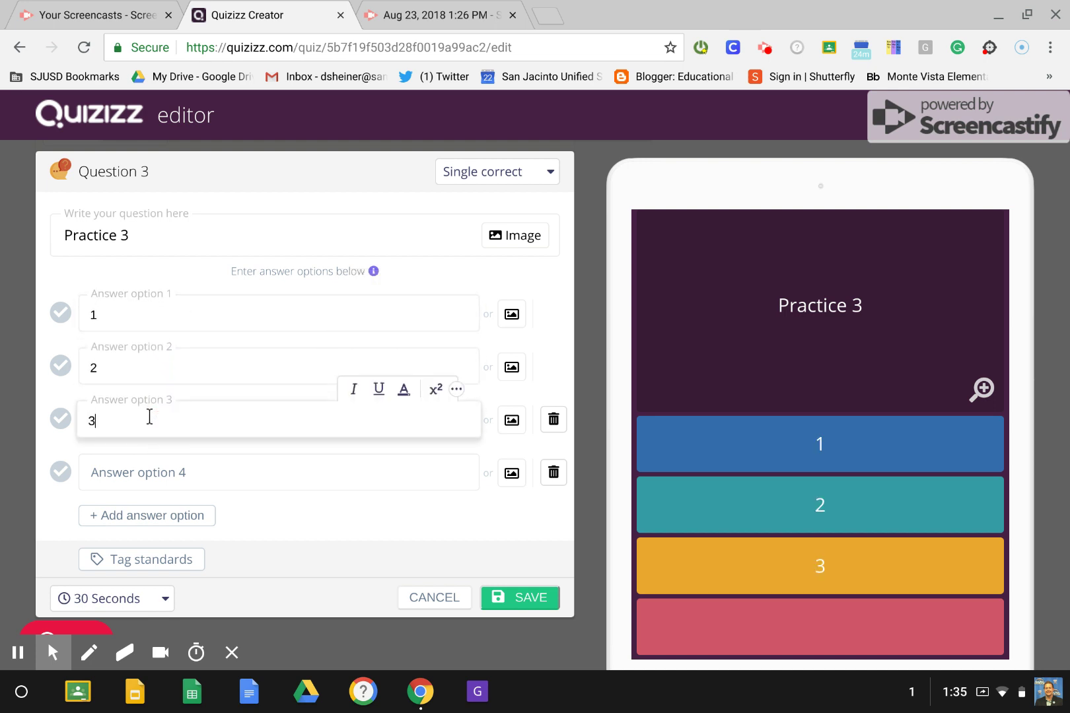
left_click(146, 460)
type("4")
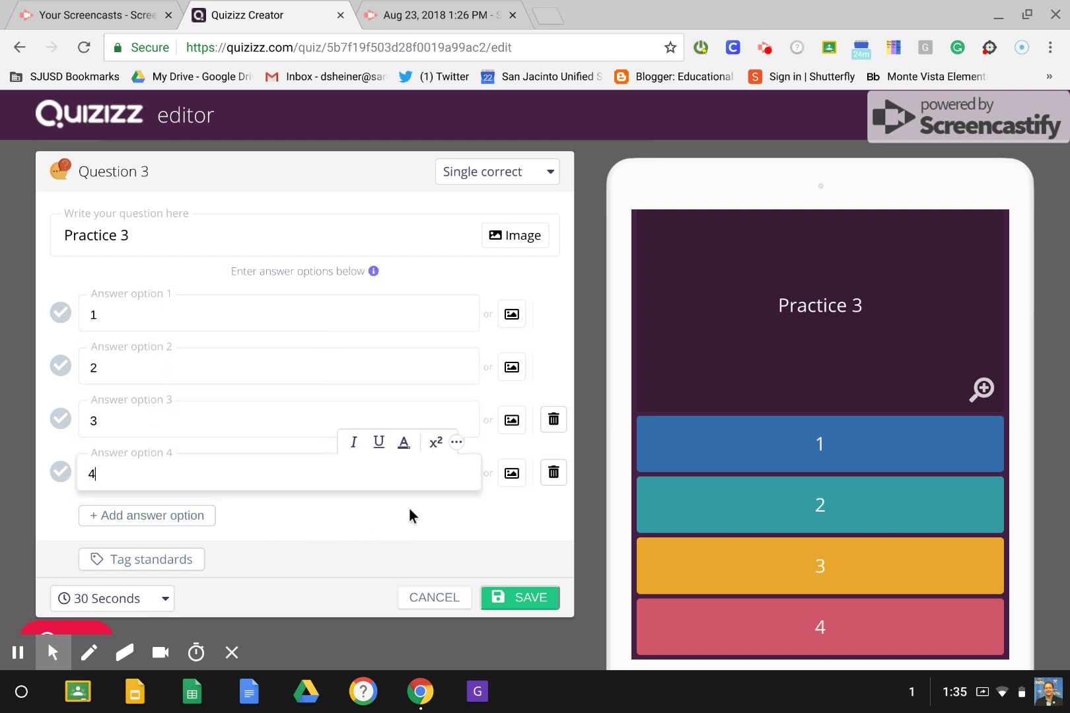
left_click(61, 312)
left_click(505, 597)
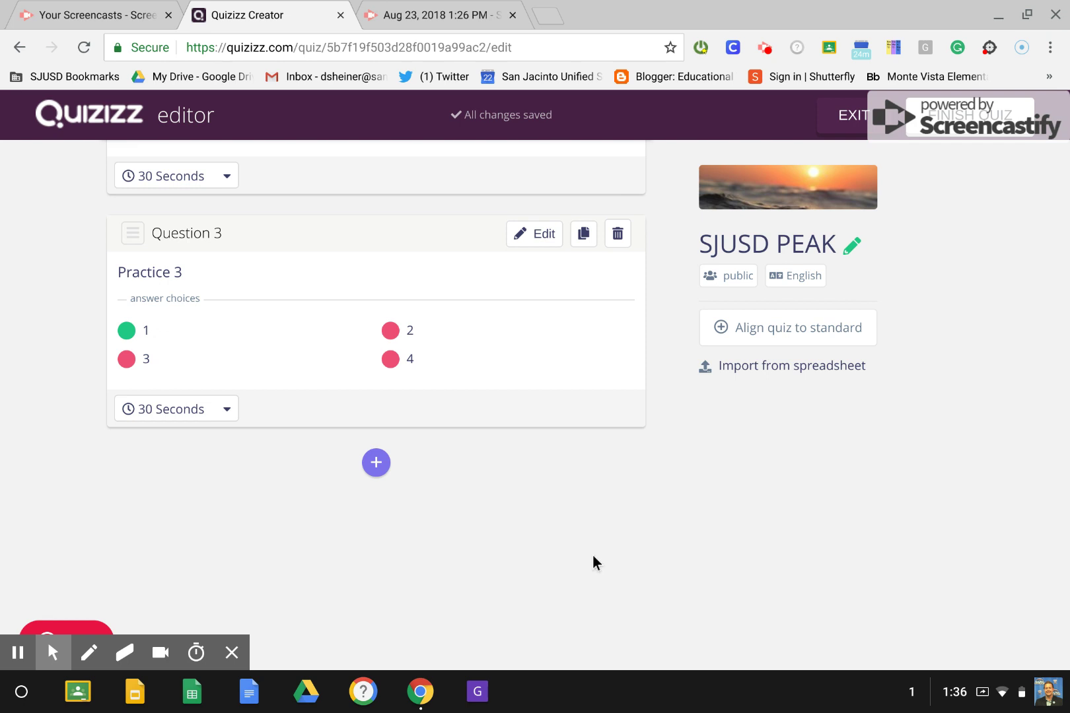
- Finish the quiz and set its grade range to 3rd through 3rd in the quiz details
scroll(594, 563, "up", 6)
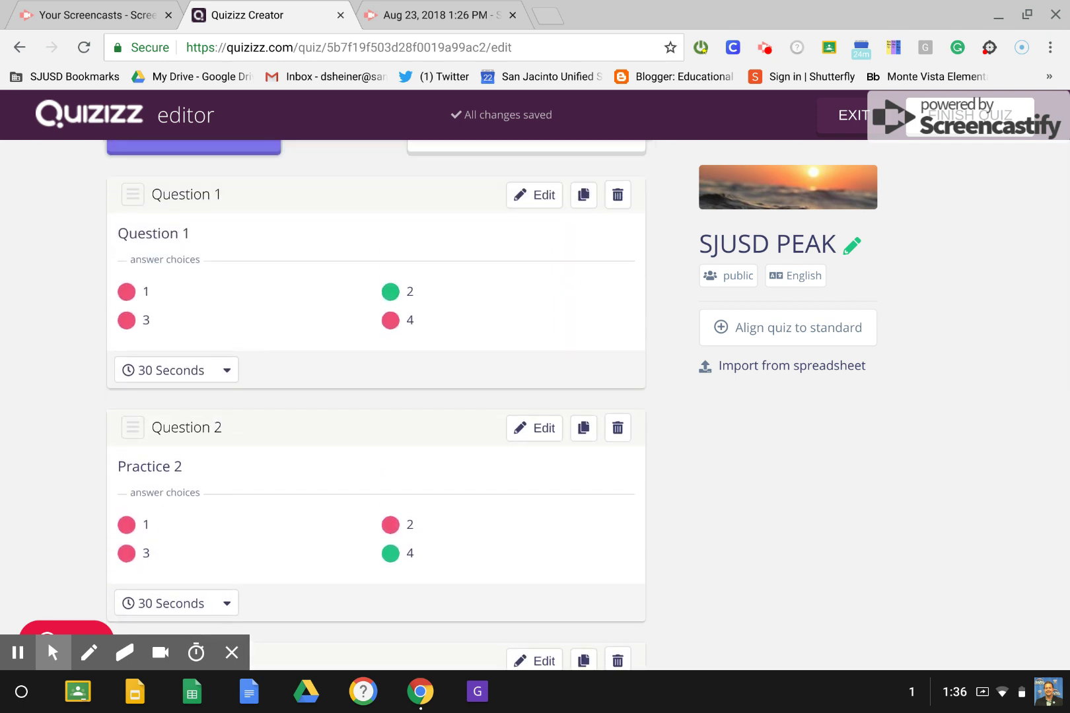
scroll(652, 494, "up", 1)
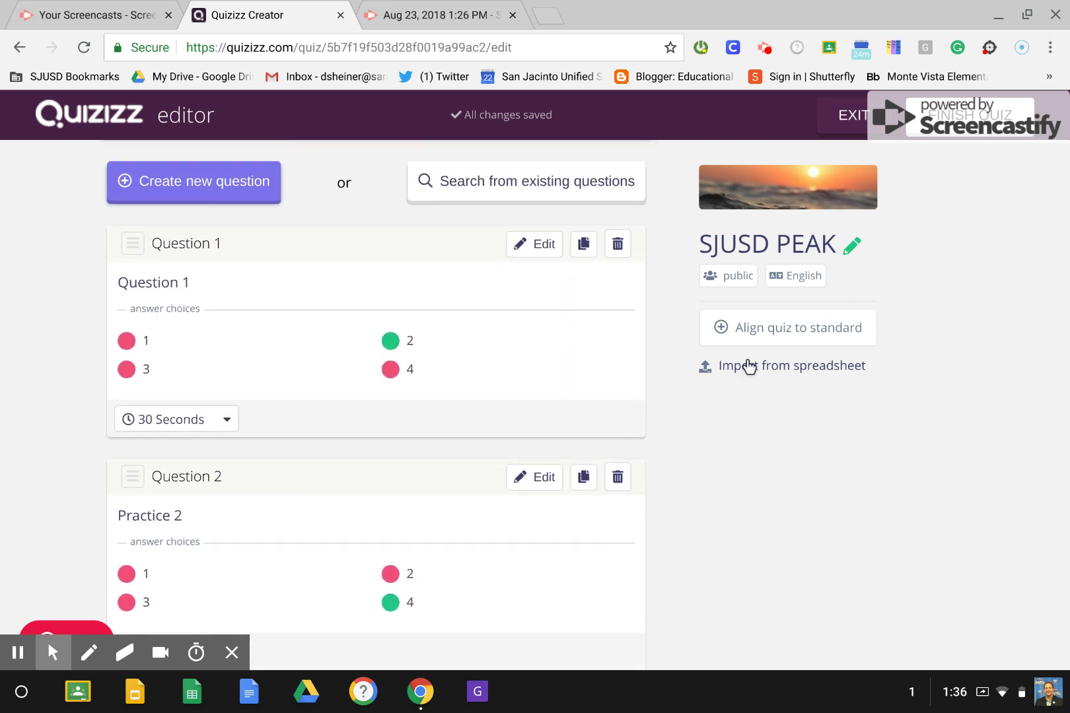
left_click(940, 123)
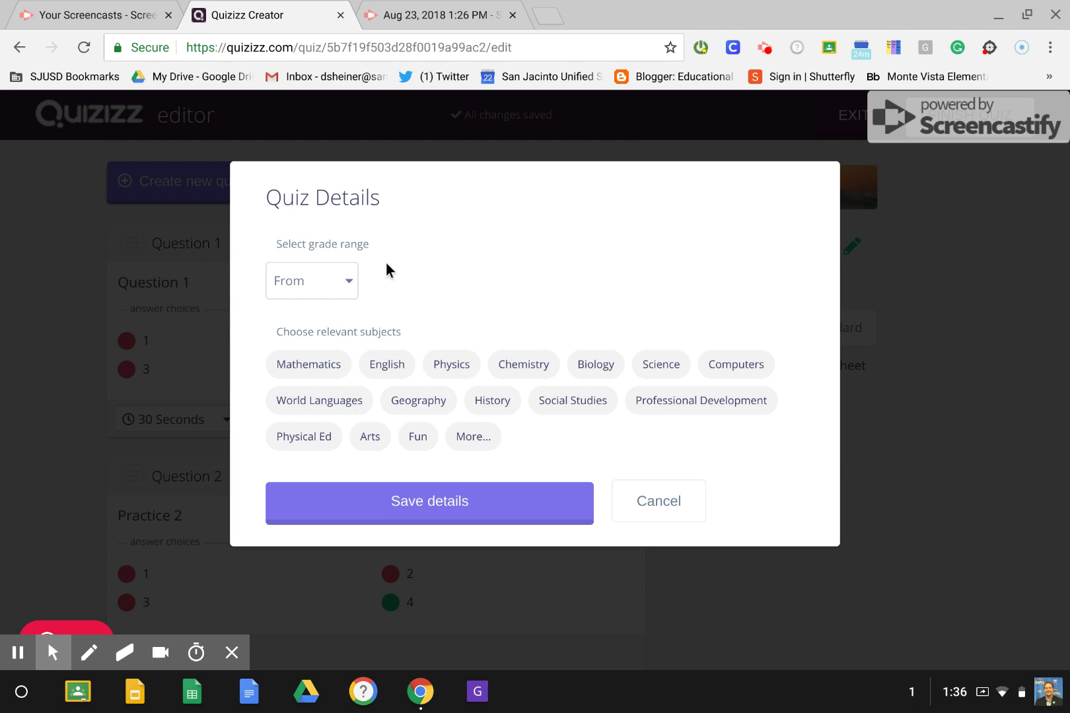
left_click(334, 283)
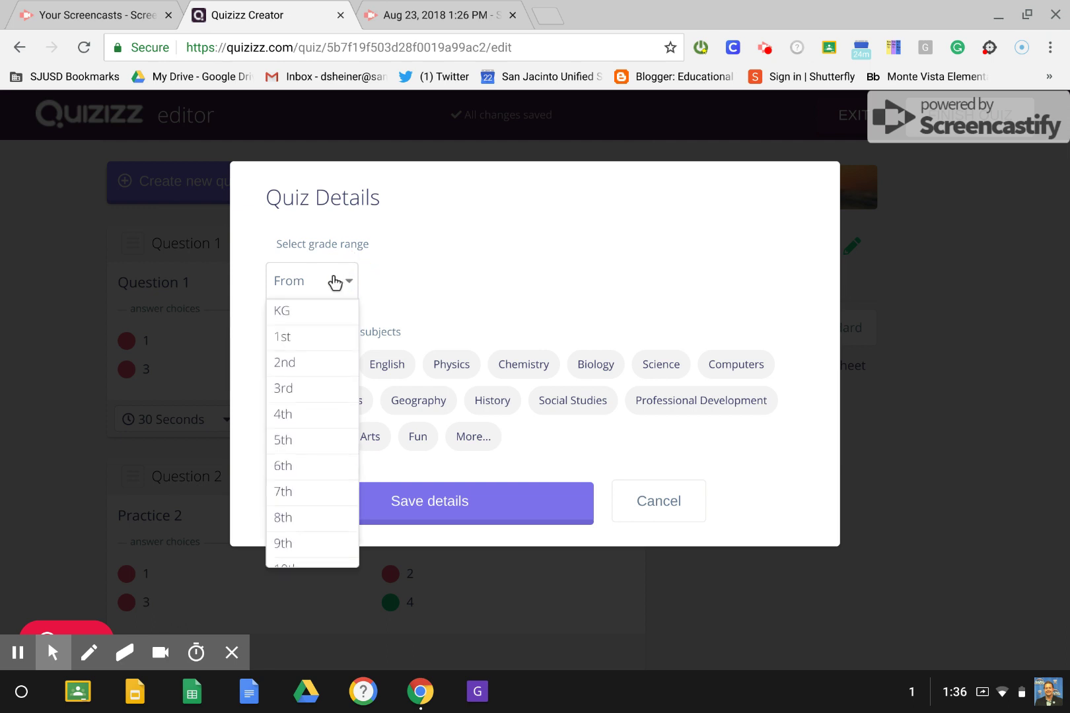
left_click(282, 389)
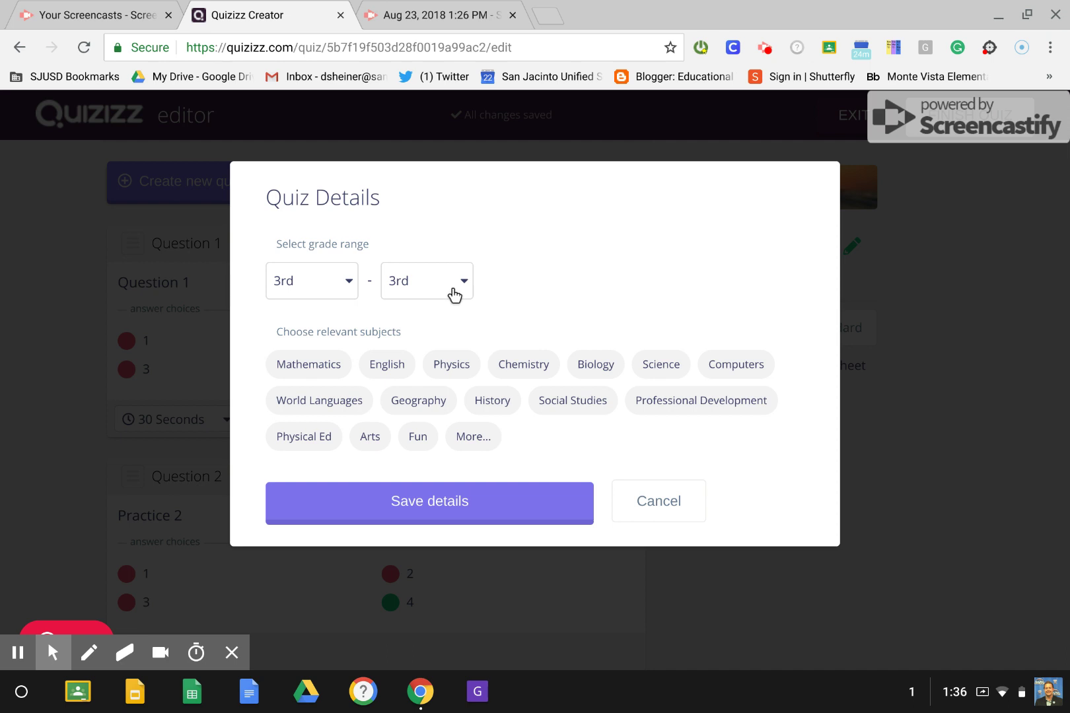
- Assign the quiz the subject Mathematics with the topic Other and save the quiz details
left_click(287, 373)
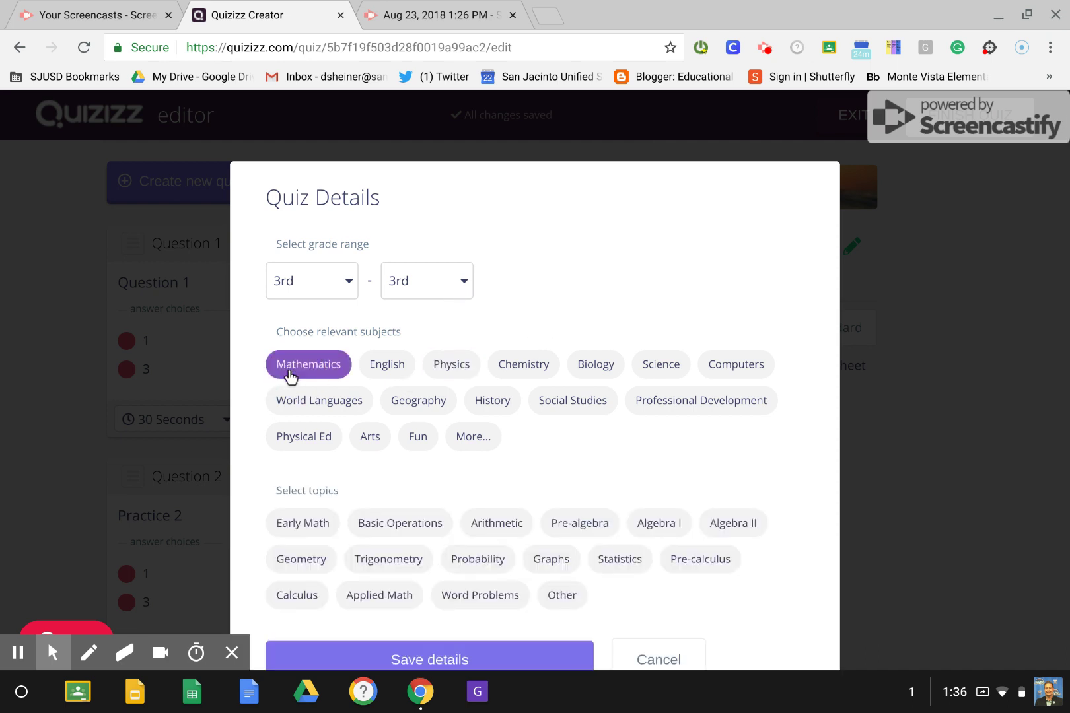
left_click(530, 568)
left_click(567, 597)
scroll(568, 599, "down", 2)
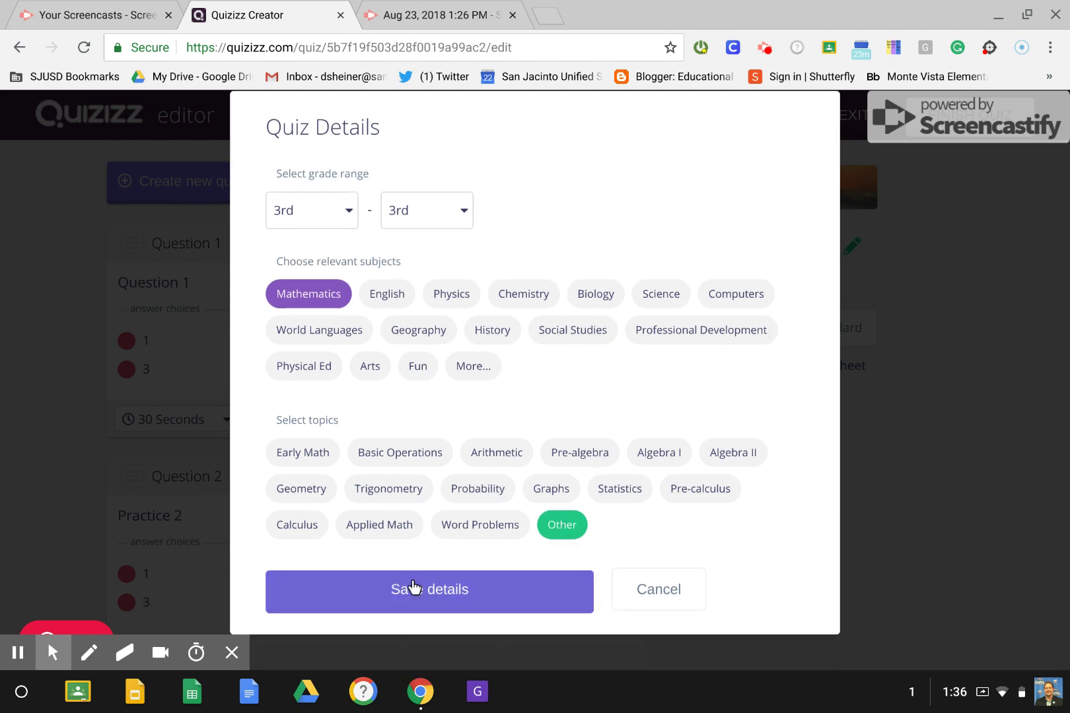
left_click(414, 587)
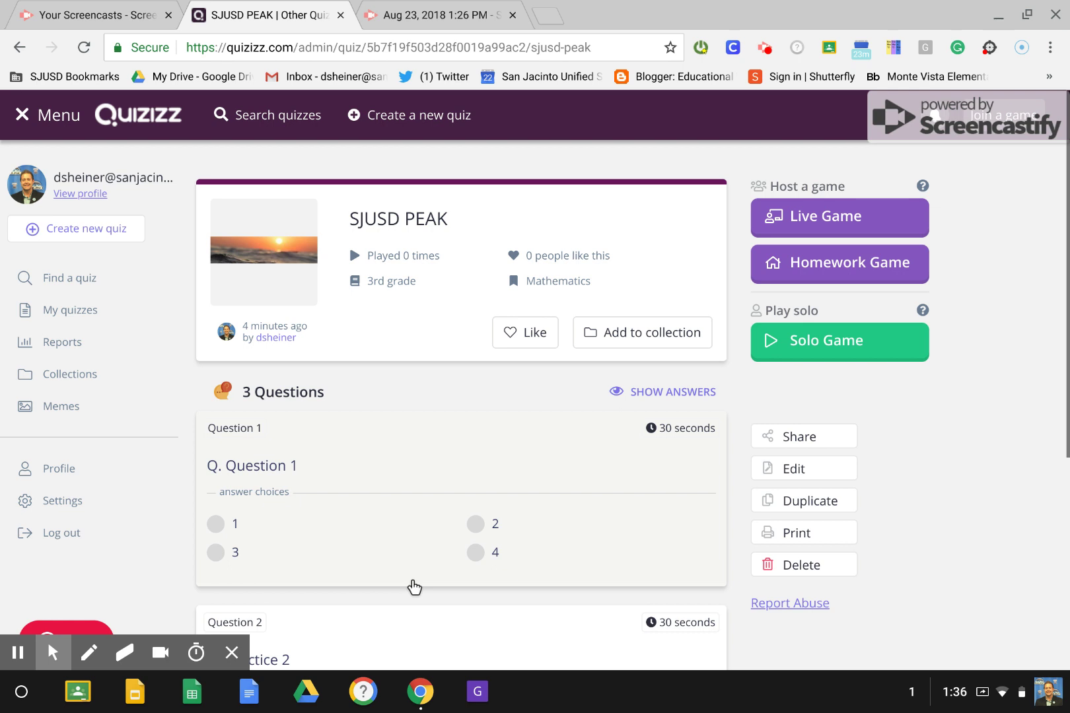
- Host the finished quiz as a live game, proceeding with the question settings as they are
scroll(414, 587, "down", 5)
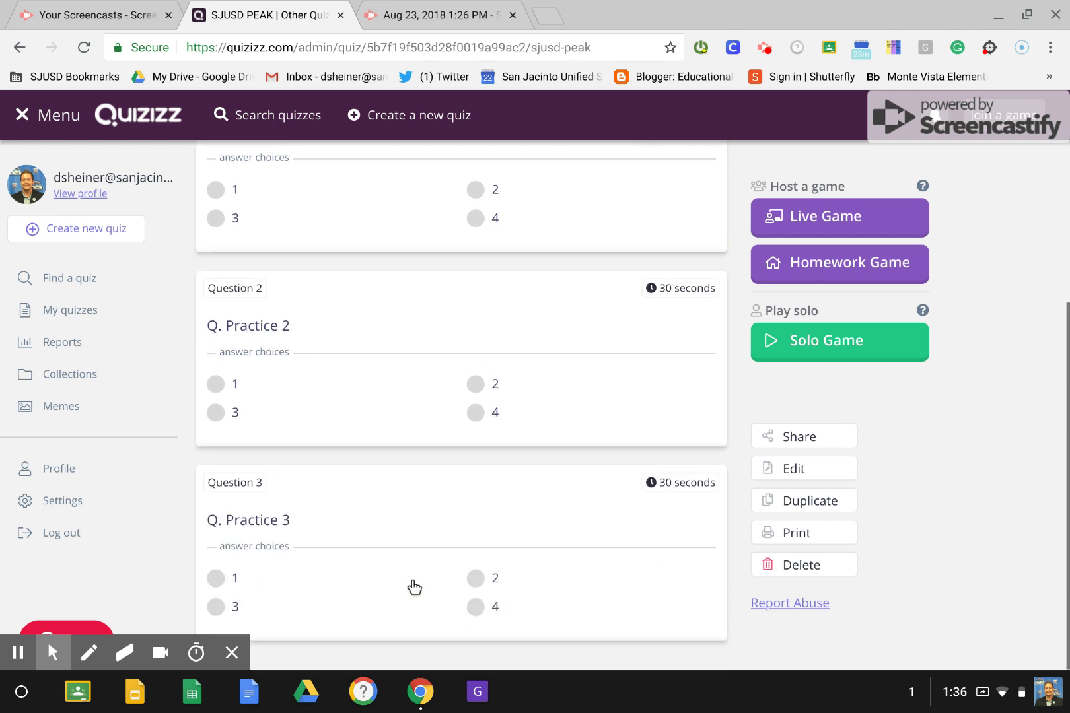
scroll(414, 587, "up", 5)
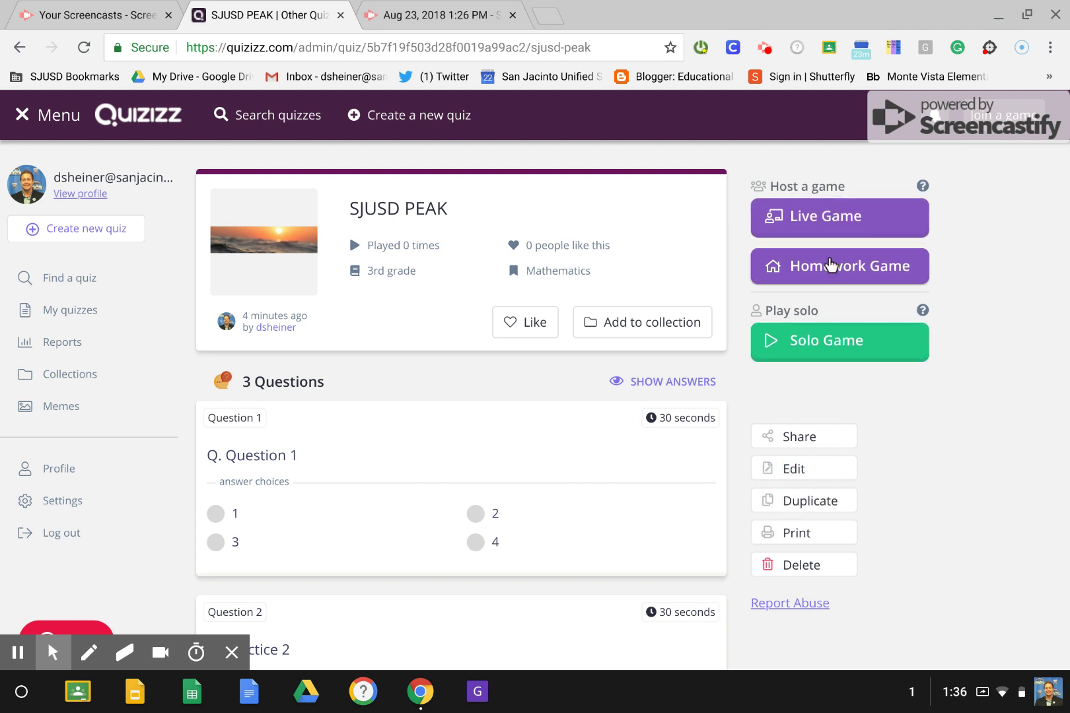
left_click(819, 221)
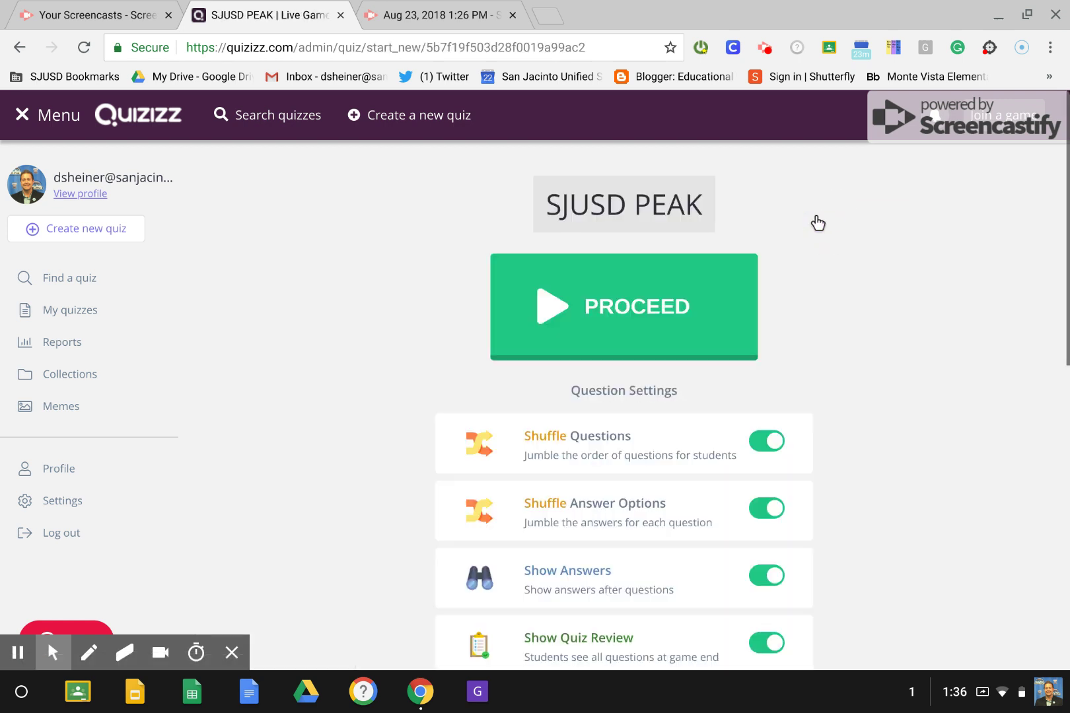
left_click(628, 318)
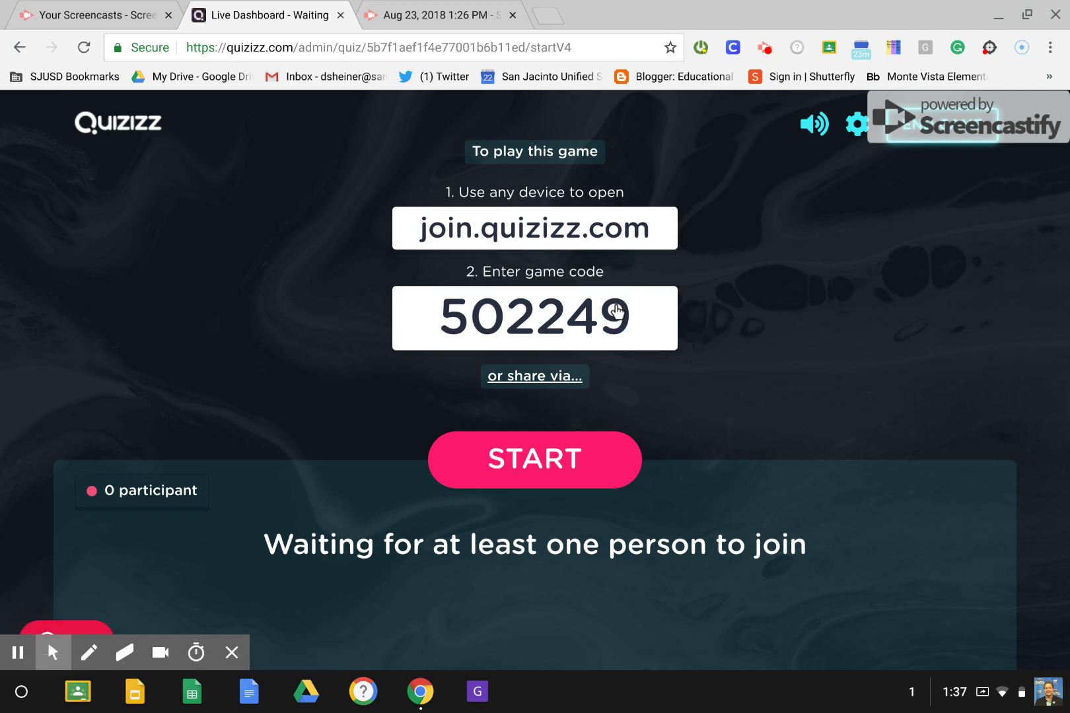
- Join the live game as a player under the prefilled name, and start the game from the live dashboard
left_click(604, 240)
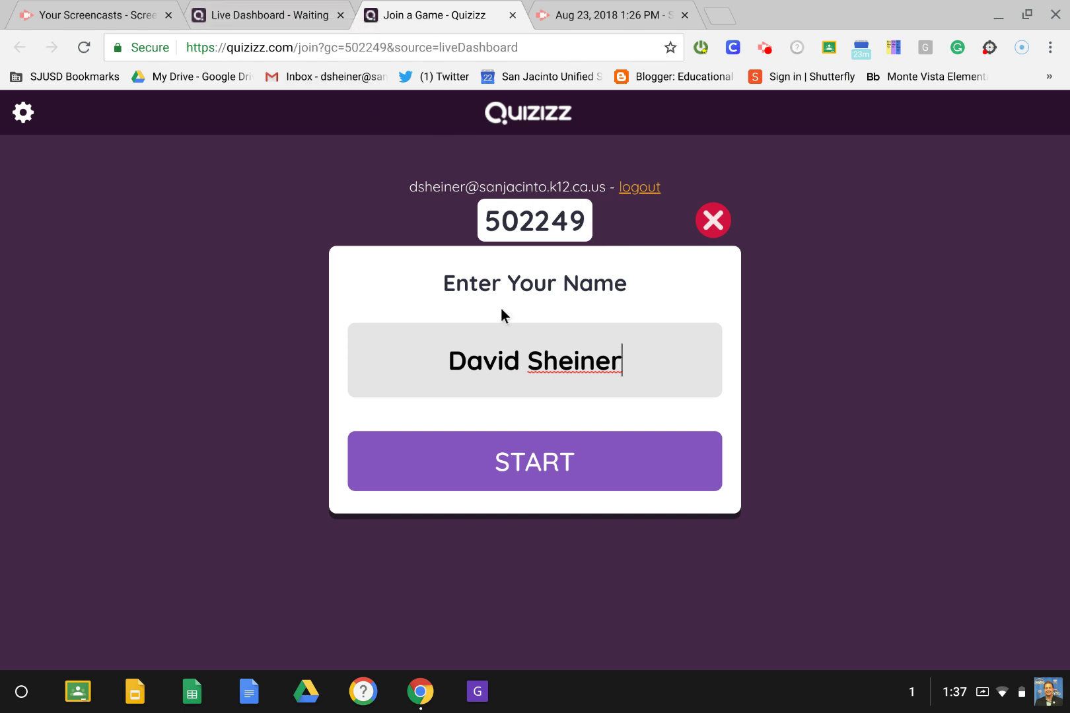
left_click(530, 449)
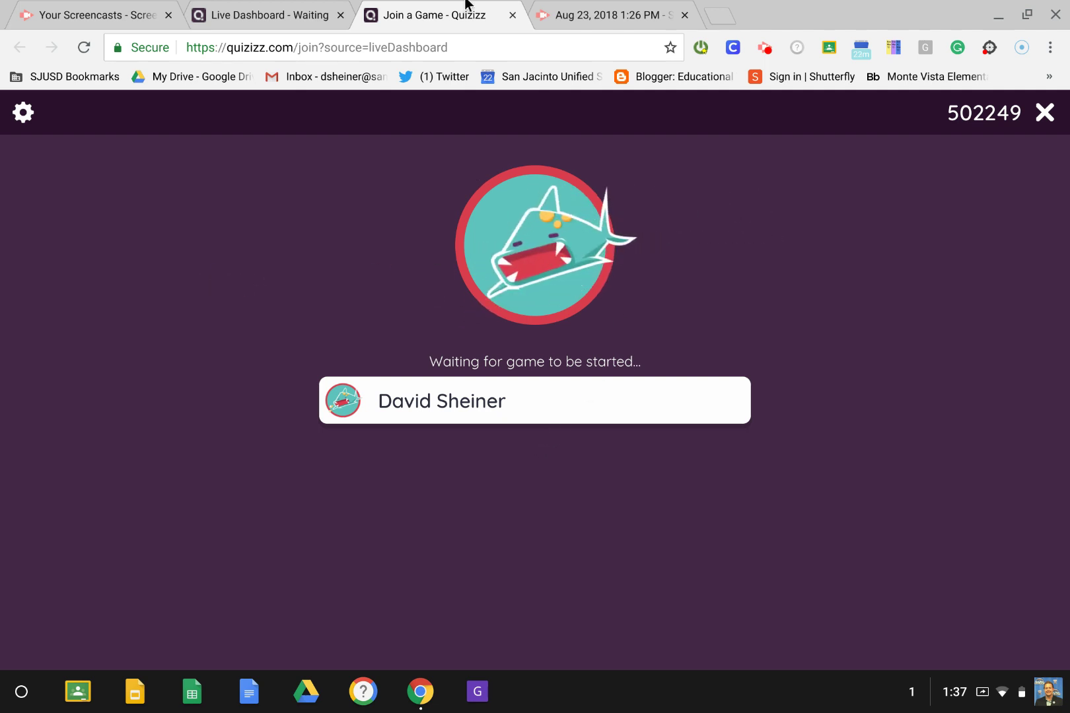
left_click(293, 6)
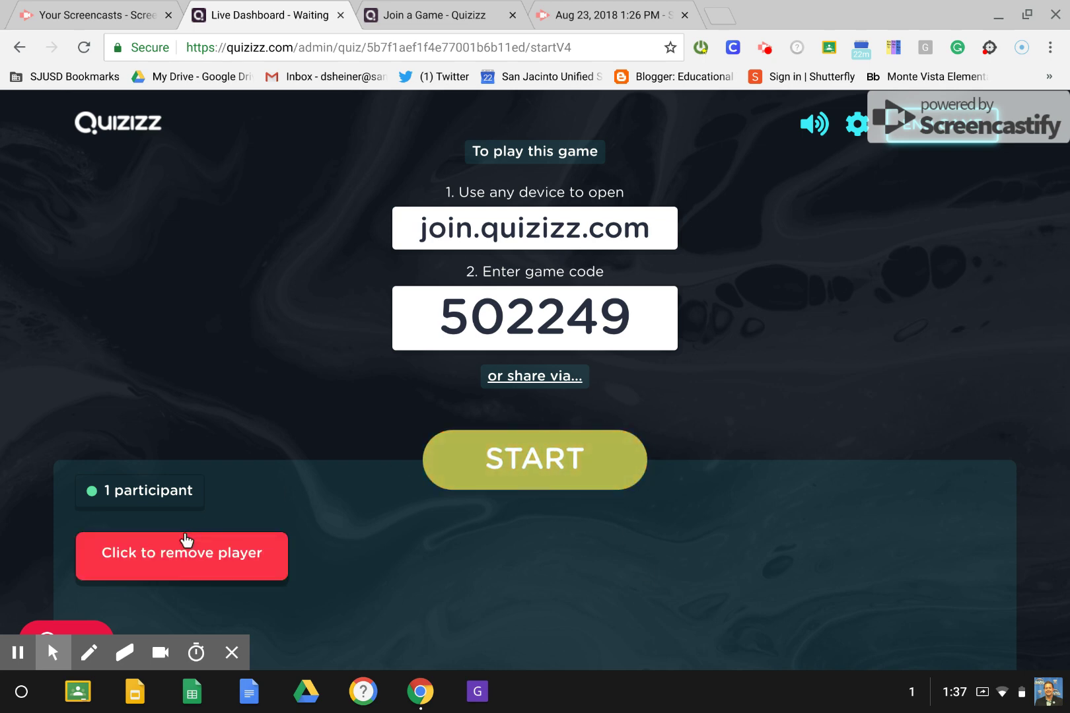
left_click(509, 466)
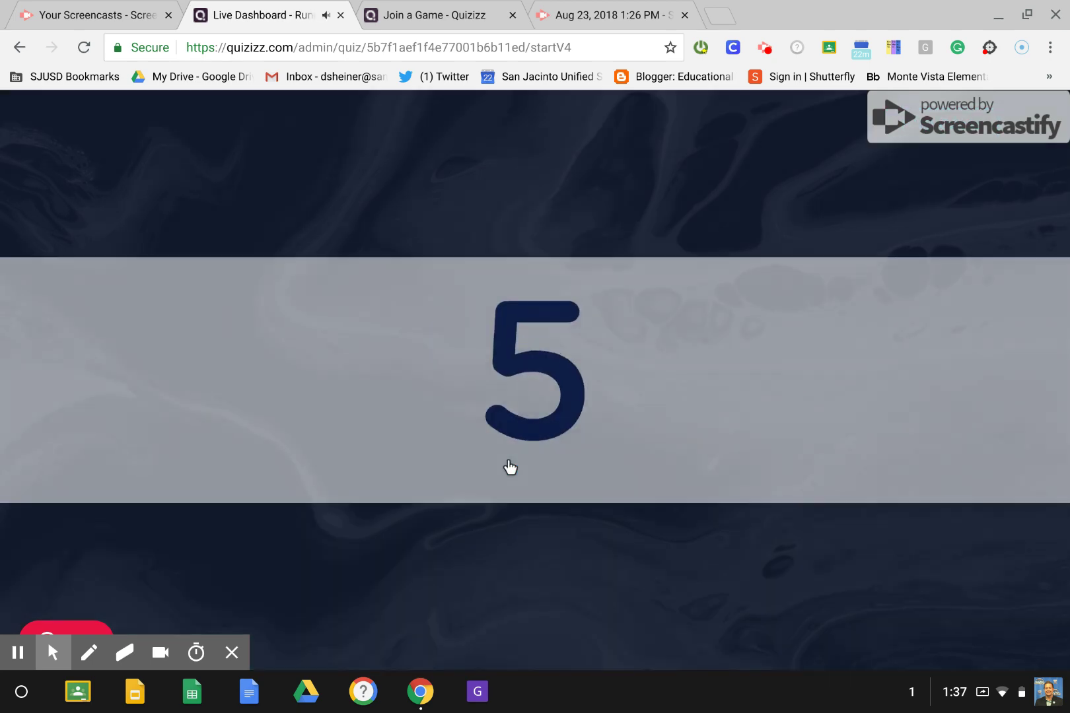